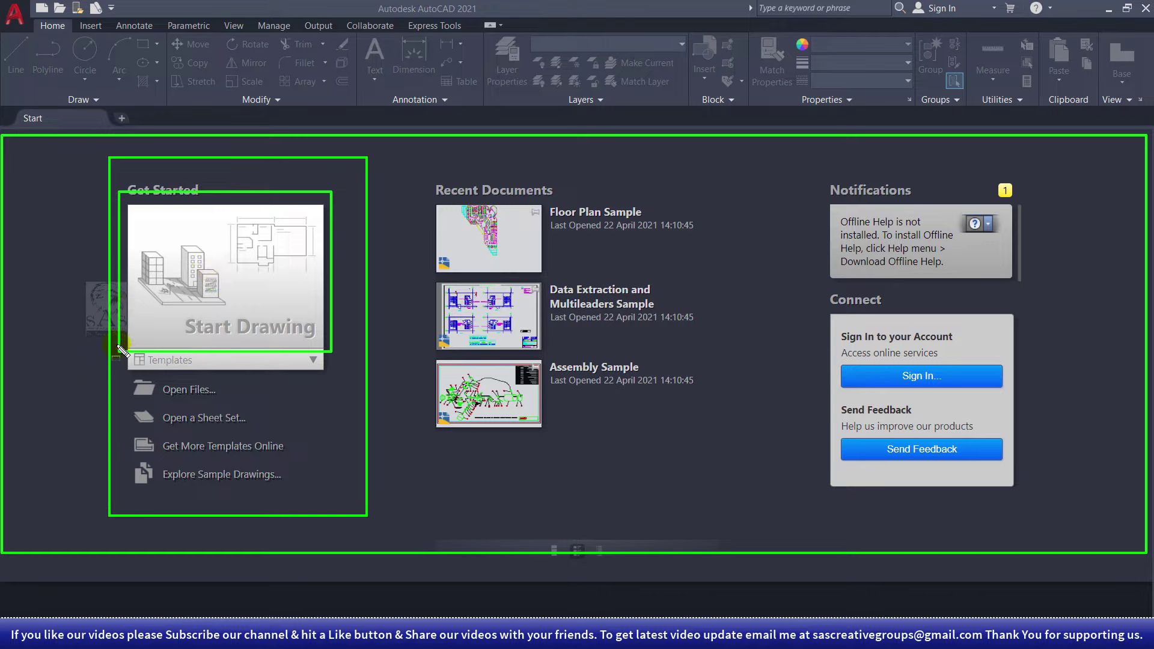
drag(118, 346, 334, 381)
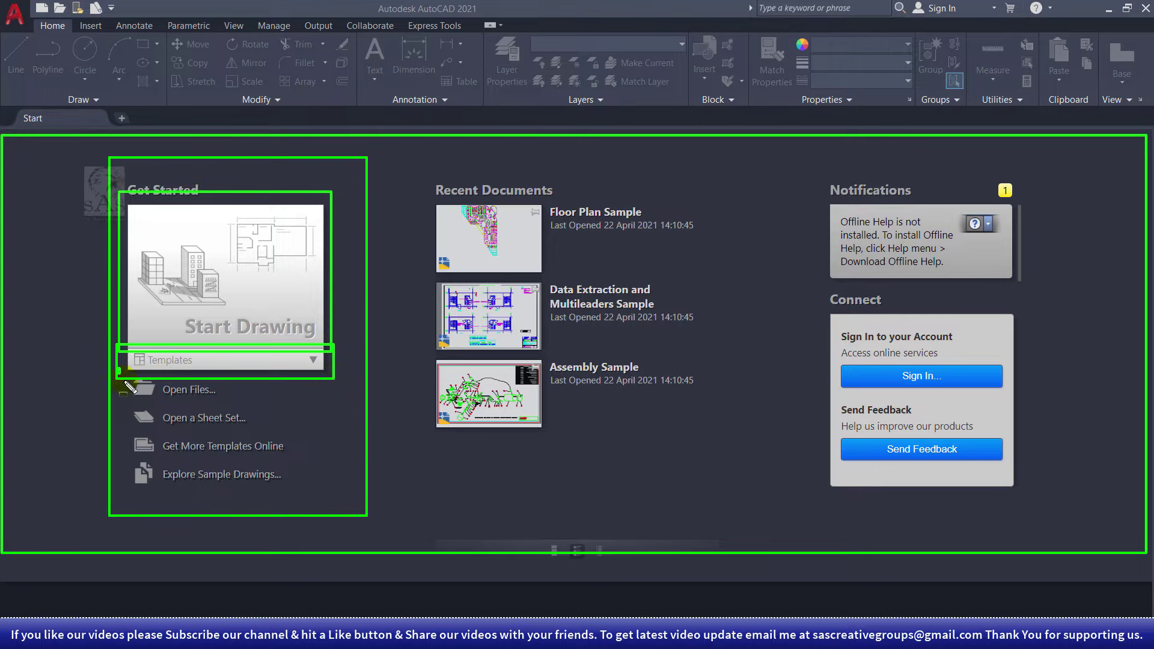
drag(117, 369, 339, 407)
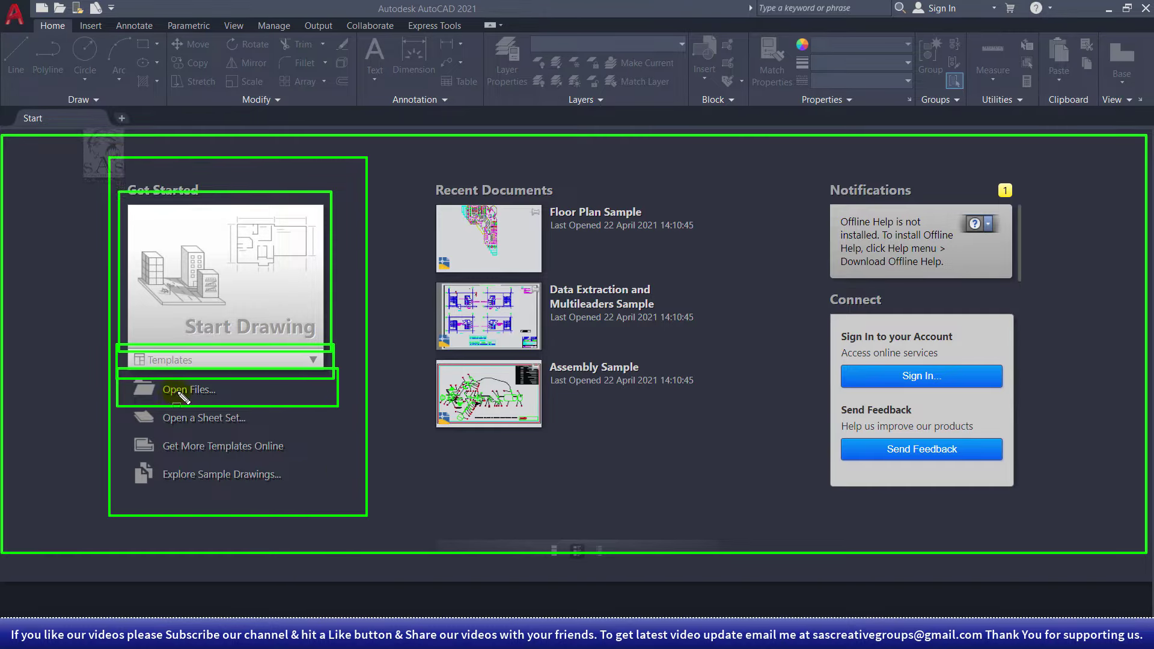
drag(26, 1, 75, 26)
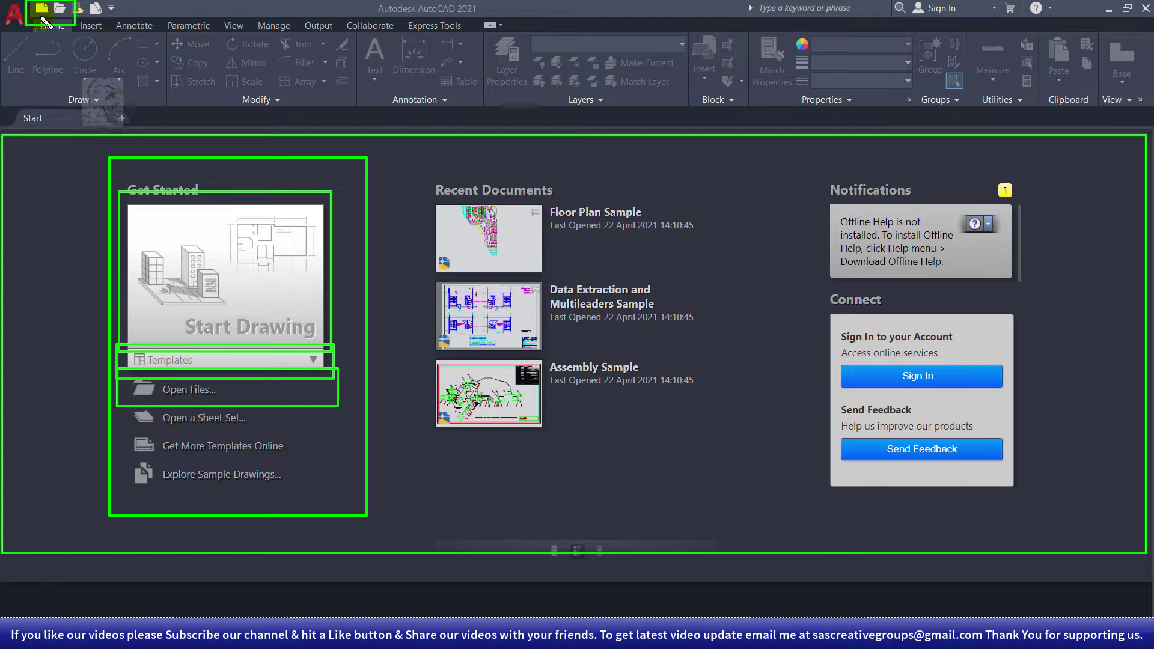
drag(106, 99, 141, 132)
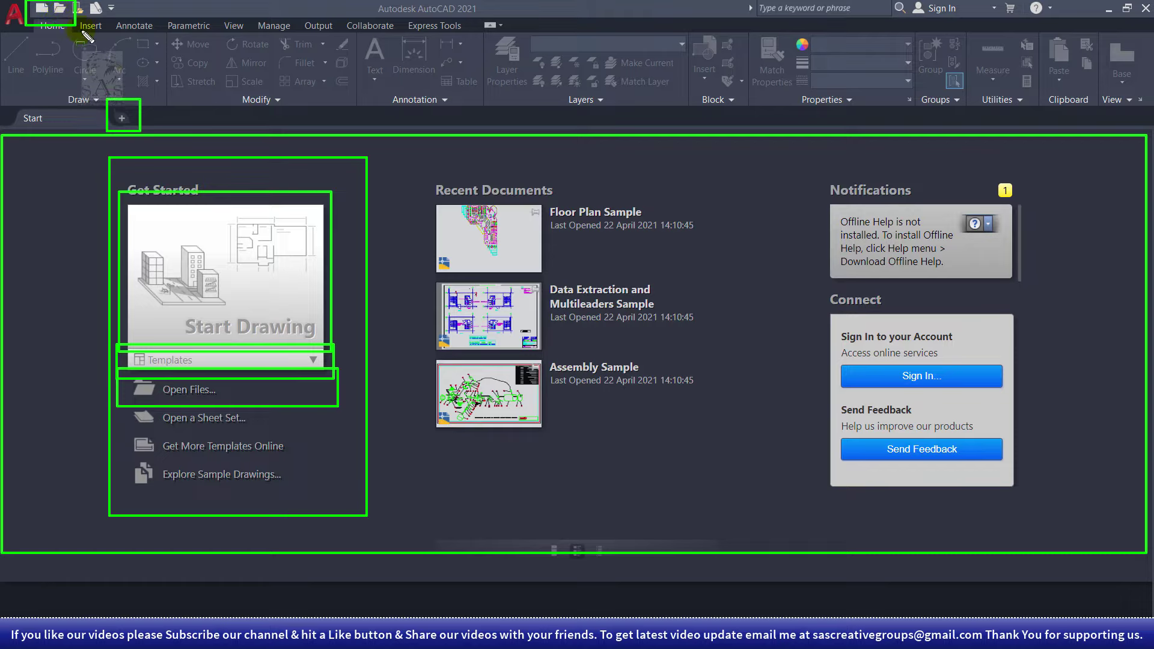
drag(129, 404, 314, 503)
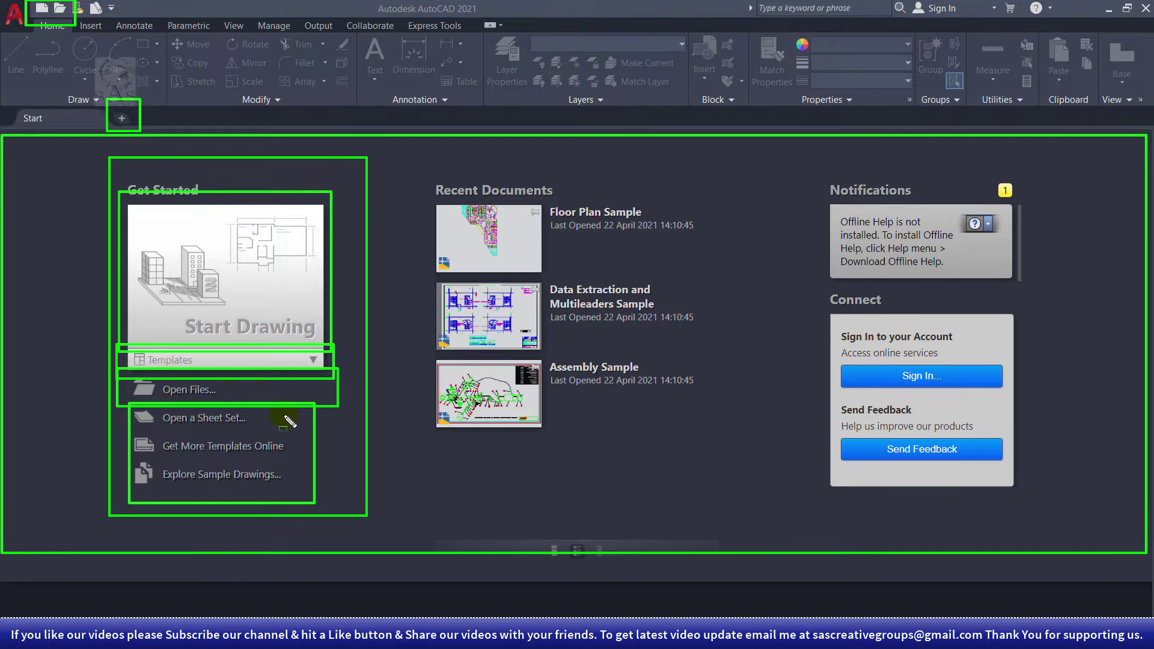
drag(405, 150, 755, 505)
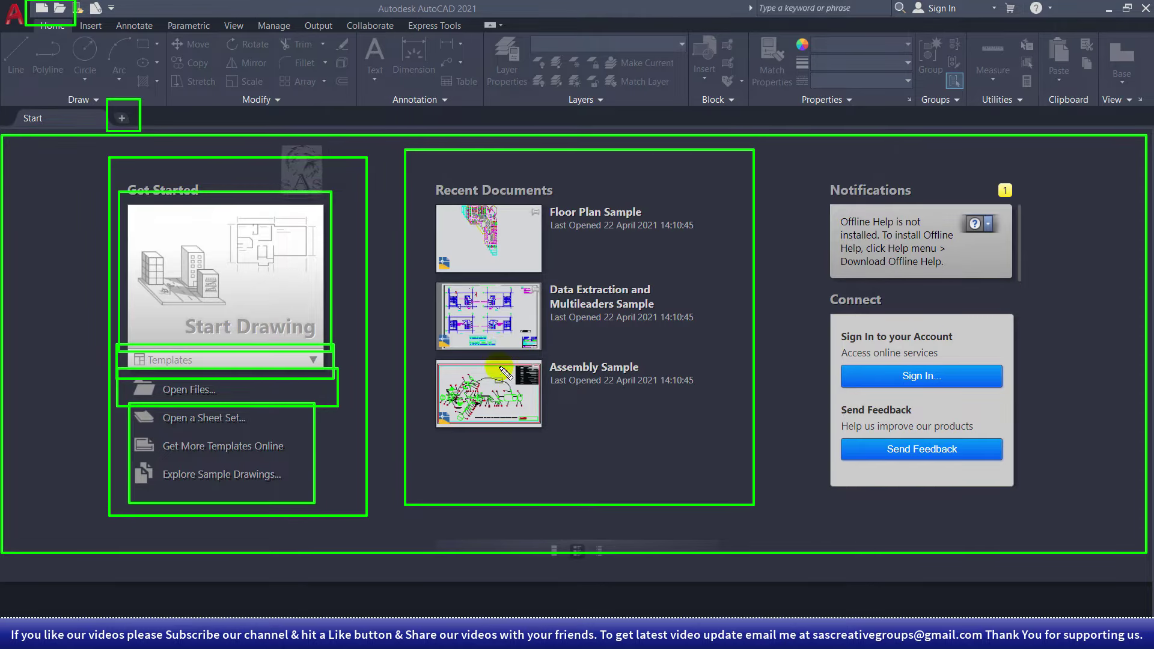
drag(811, 153, 1044, 508)
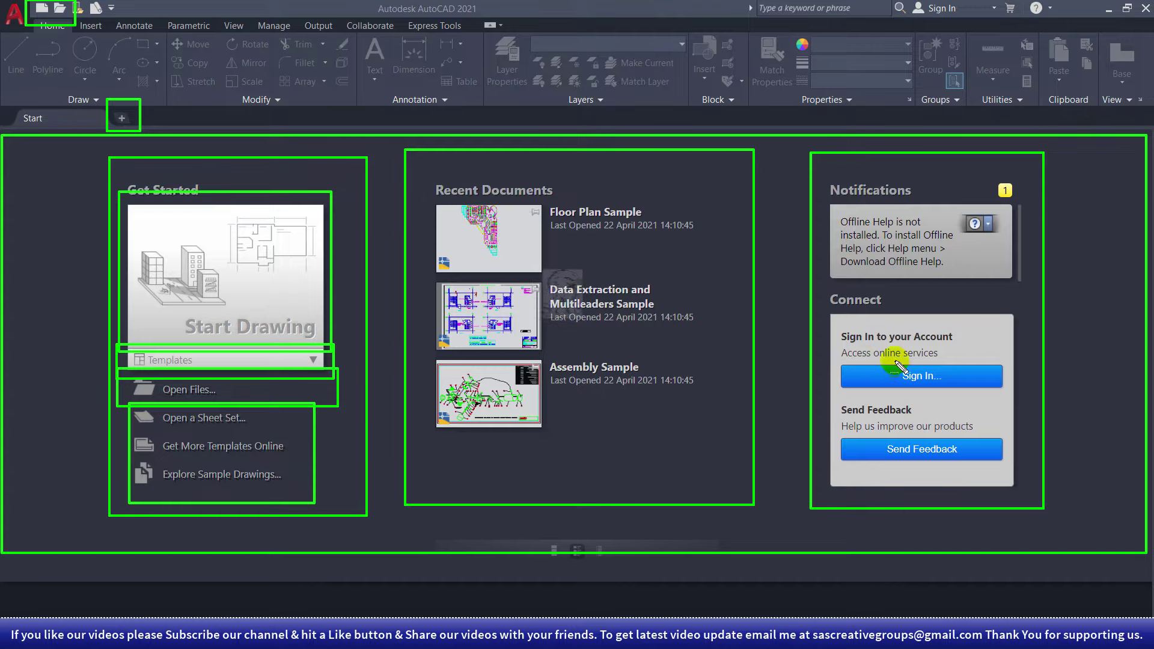
click(862, 383)
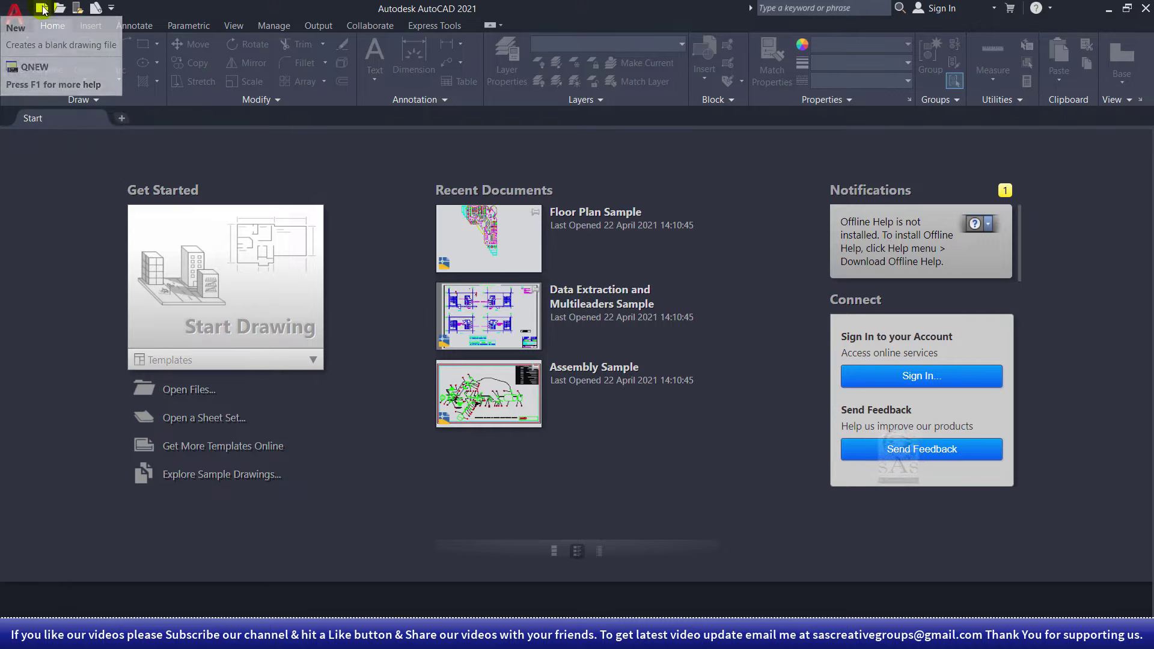
Glance at the application menu, then start a new blank drawing, Drawing1, from the Start tab.
click(14, 12)
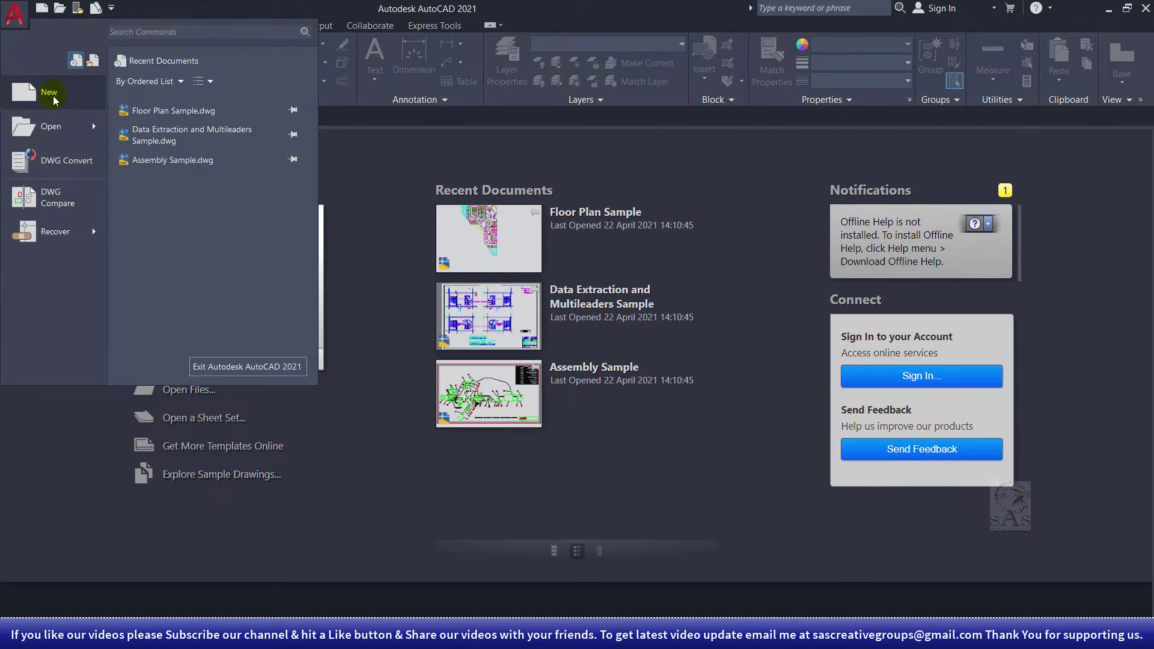
click(16, 23)
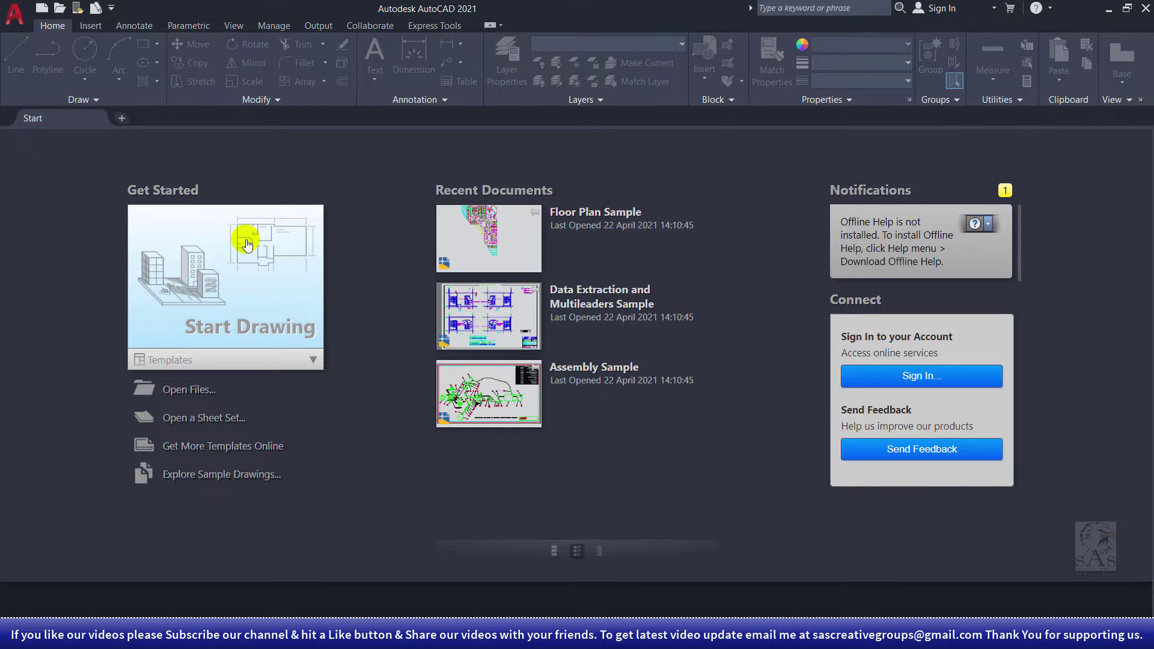
click(247, 244)
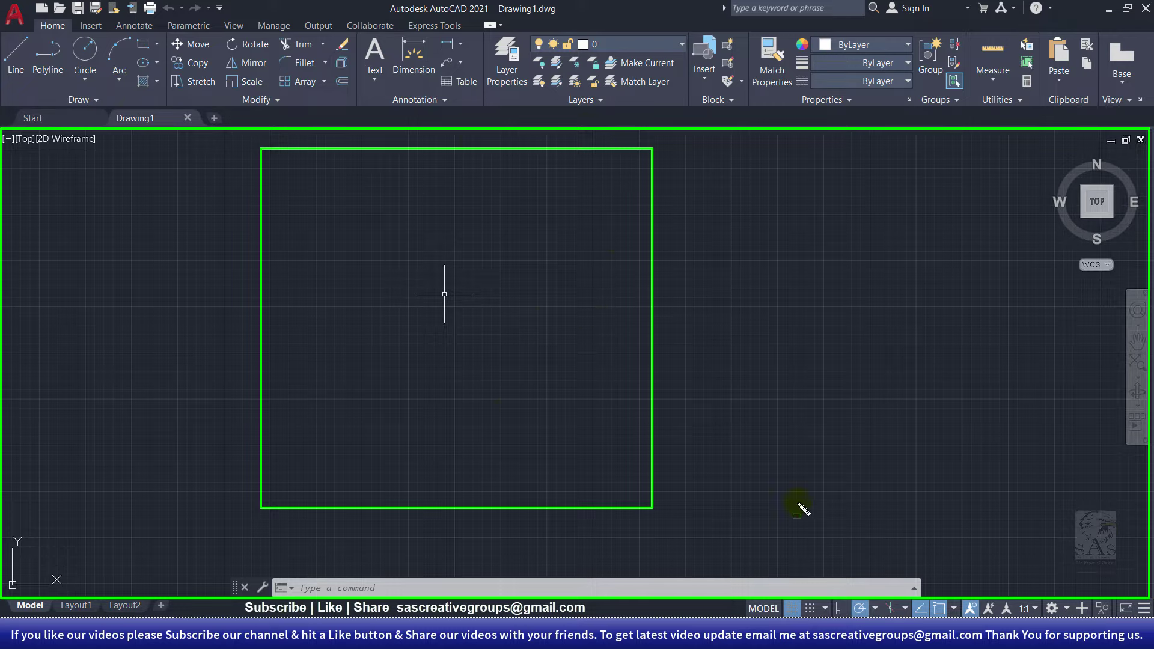
Turn the drawing grid off and back on, then bring up the application menu.
click(793, 608)
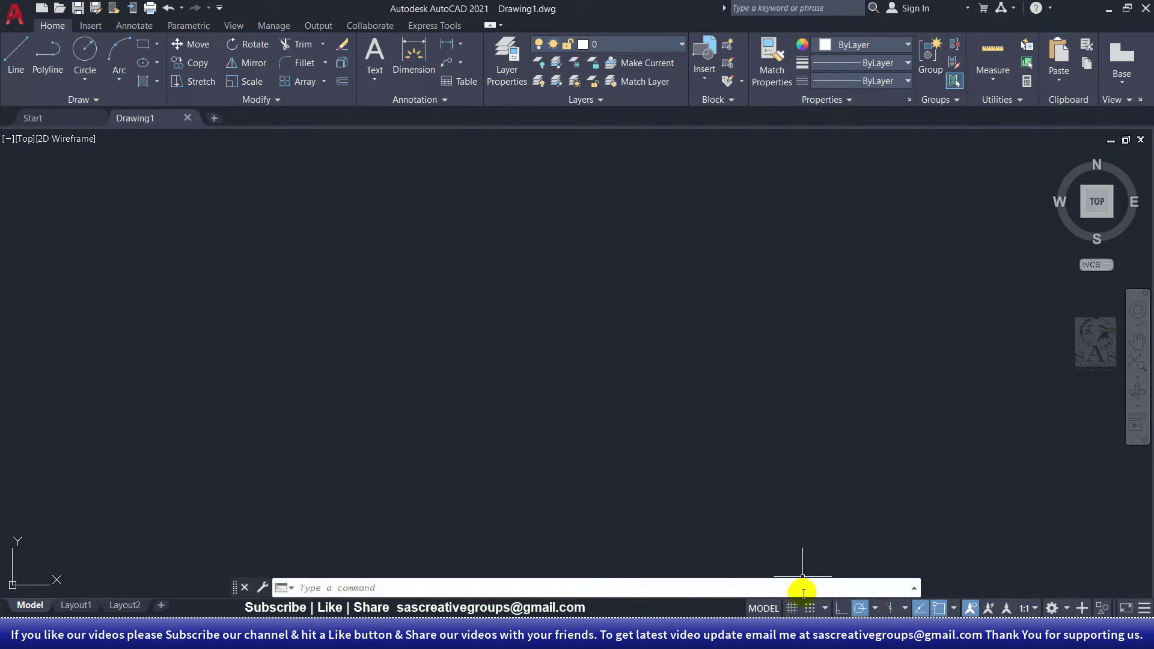
click(793, 608)
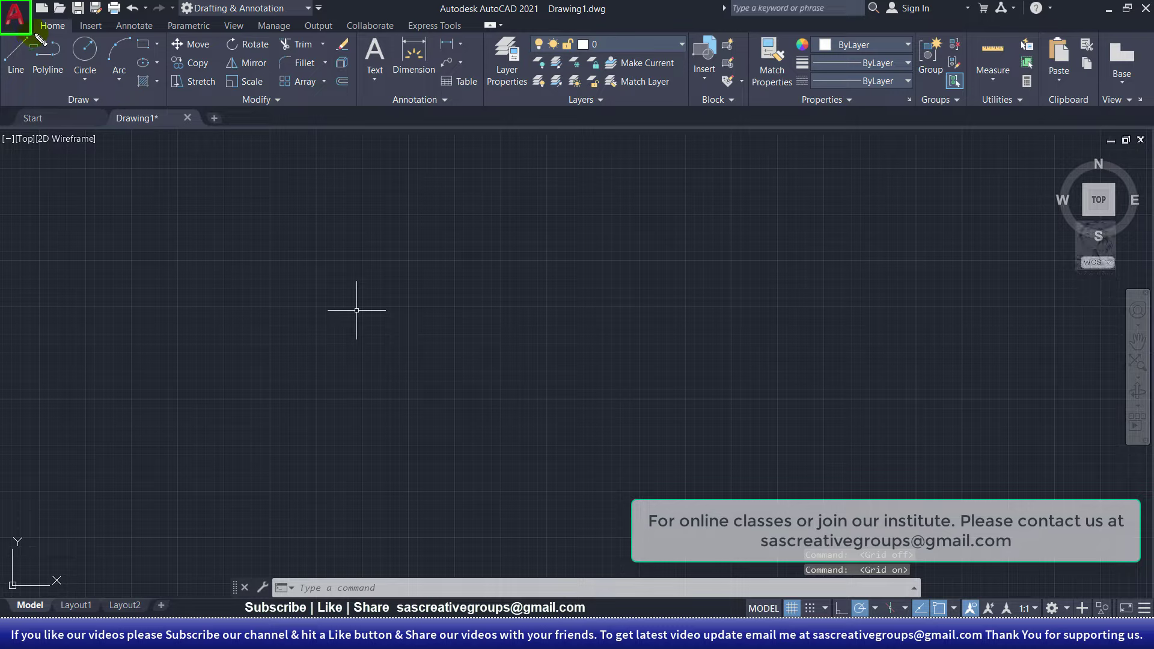
click(16, 15)
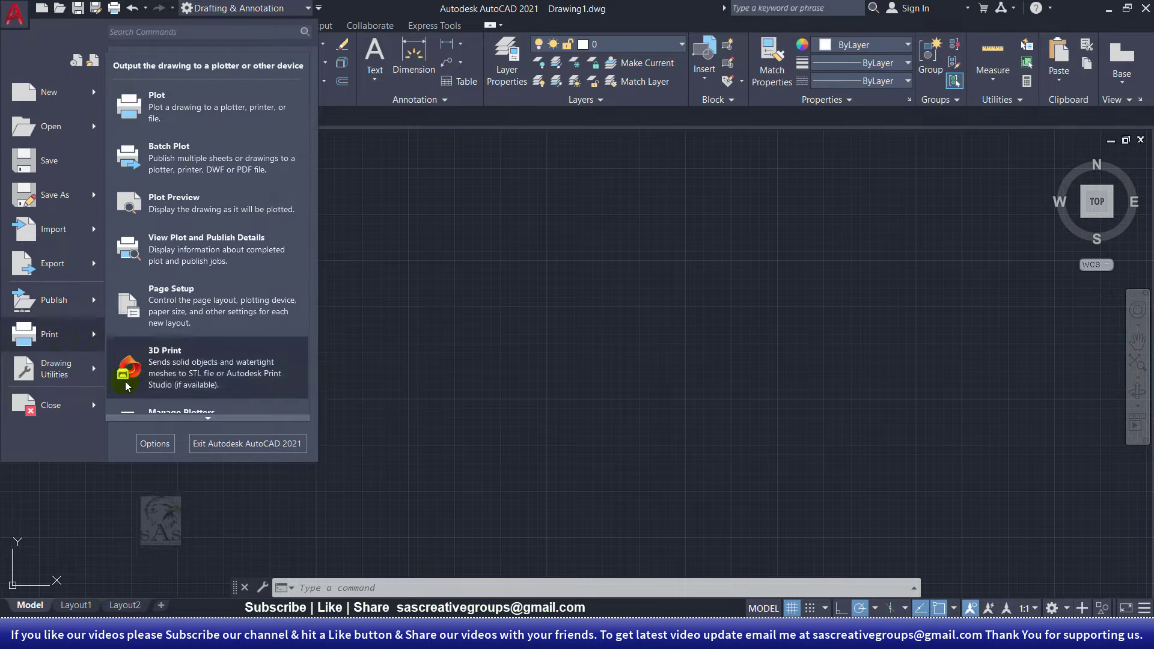
mouse_move(54, 369)
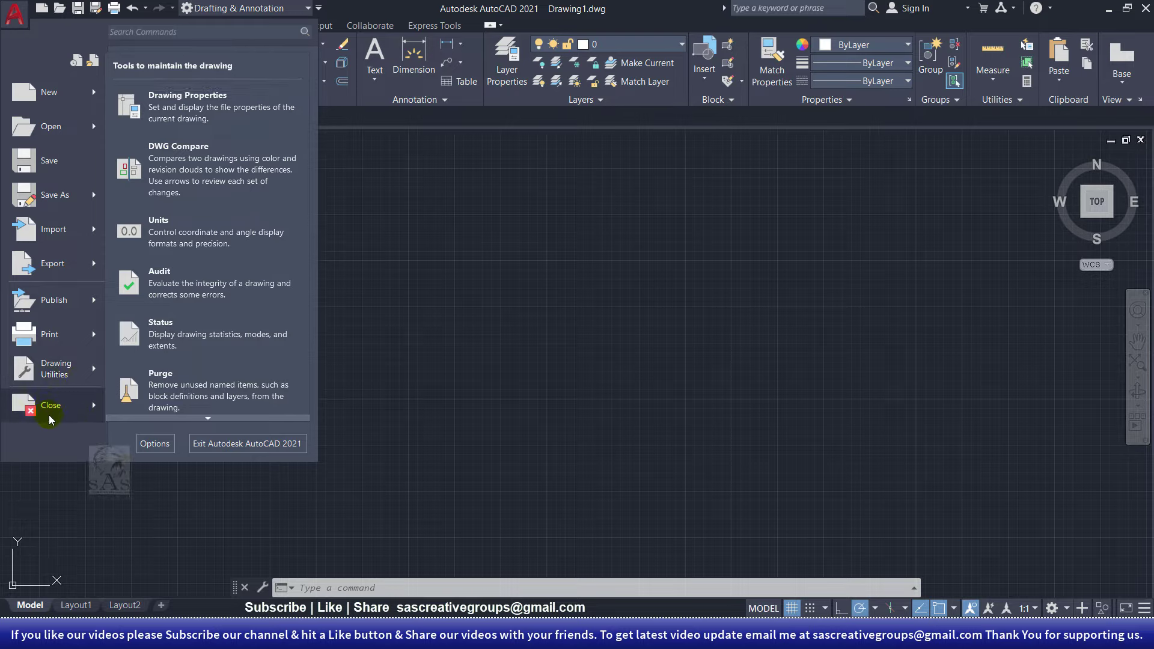
Preview the application menu's Close options, then dismiss the menu back to the canvas.
click(78, 405)
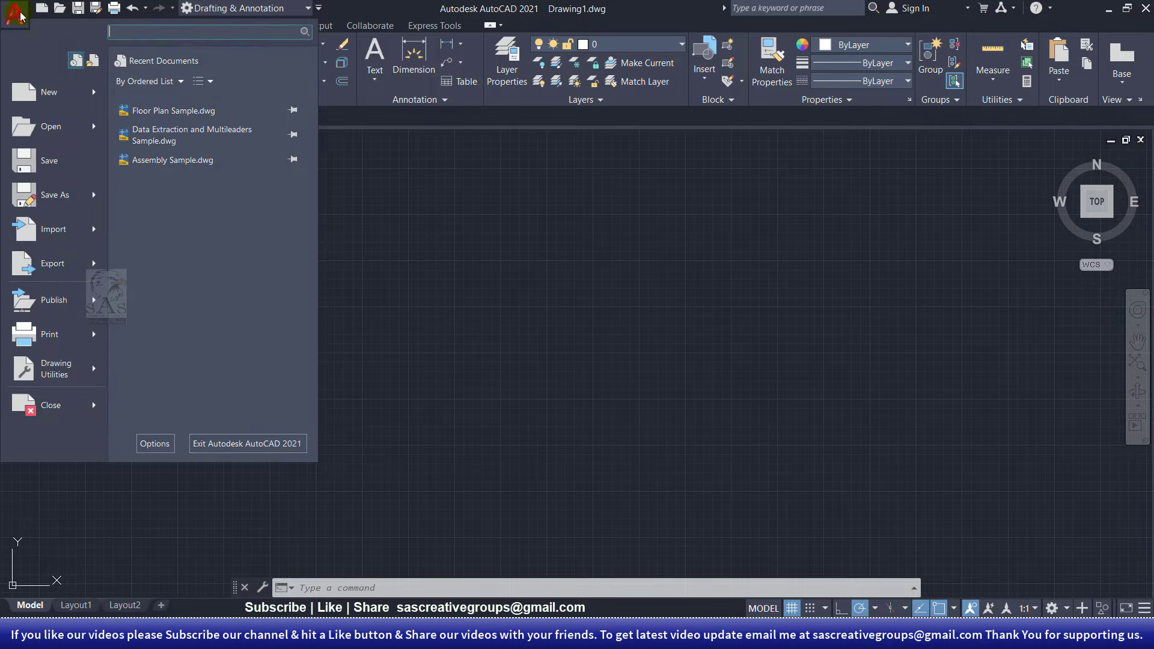
click(542, 258)
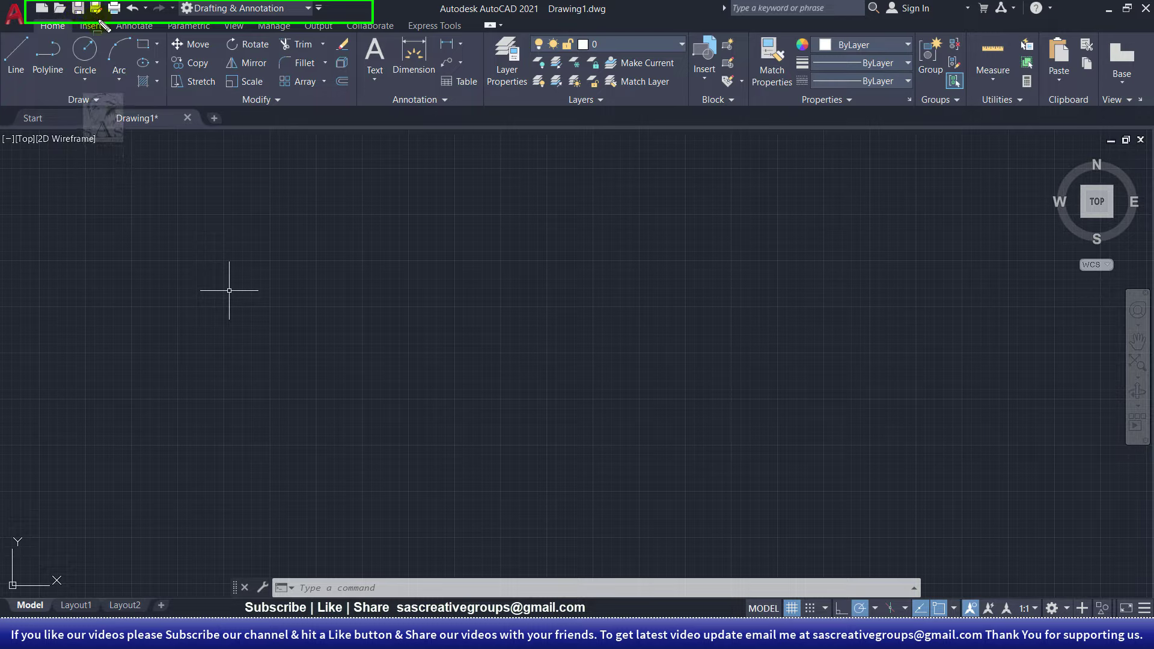
click(307, 7)
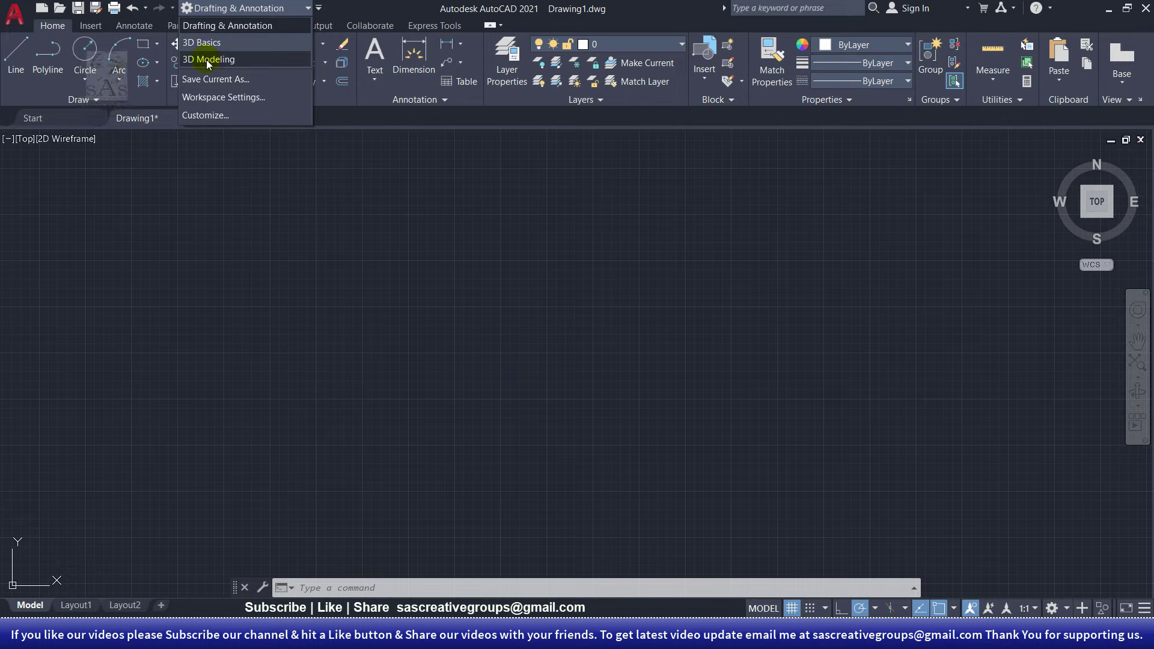
click(195, 25)
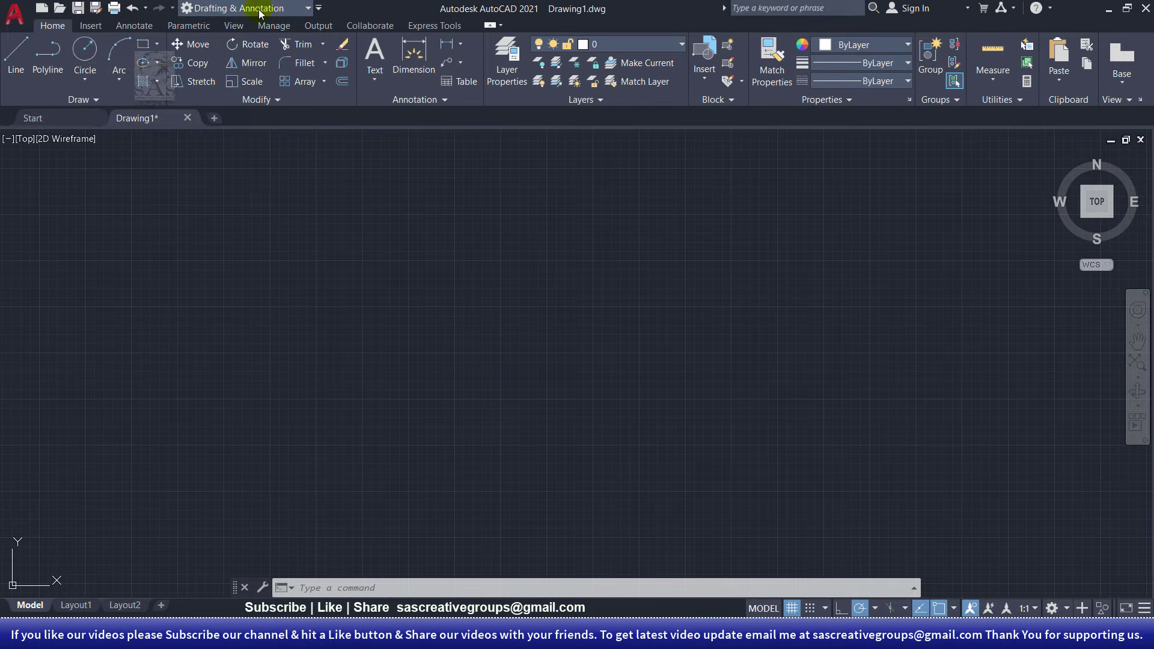
click(320, 8)
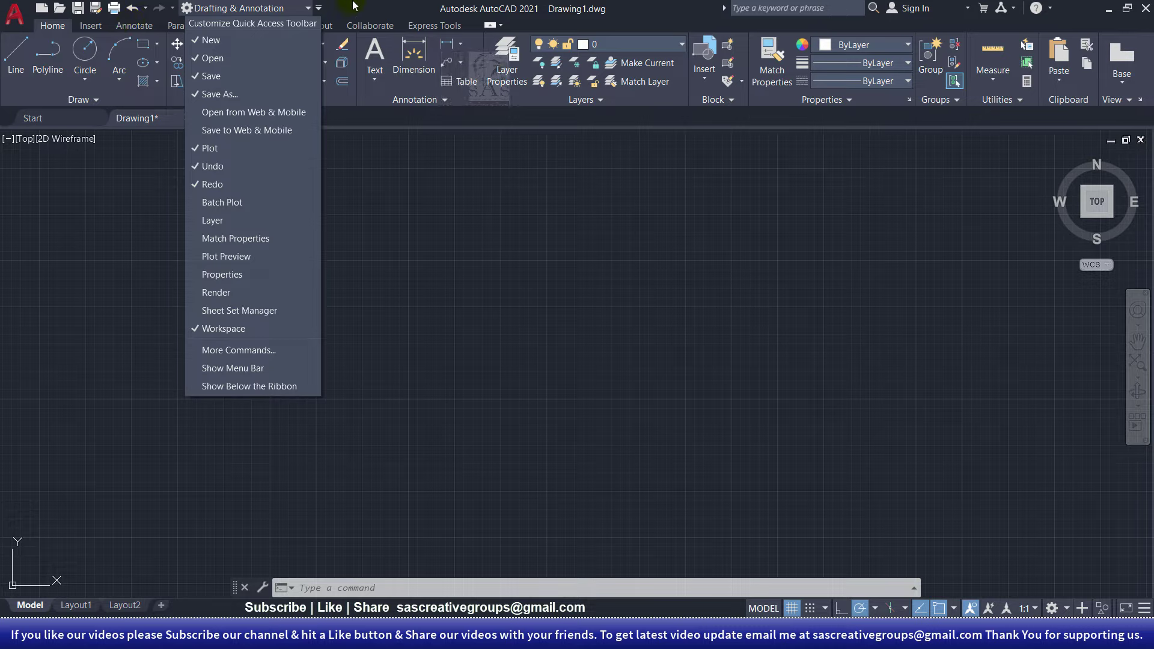
click(188, 230)
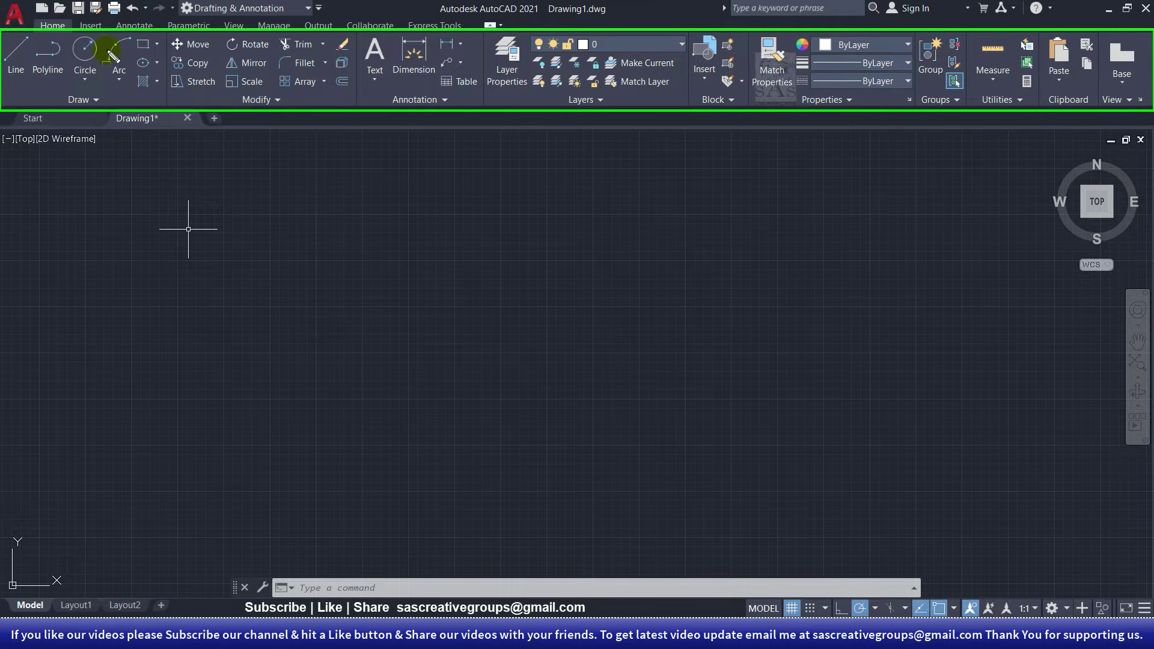
drag(2, 30, 165, 111)
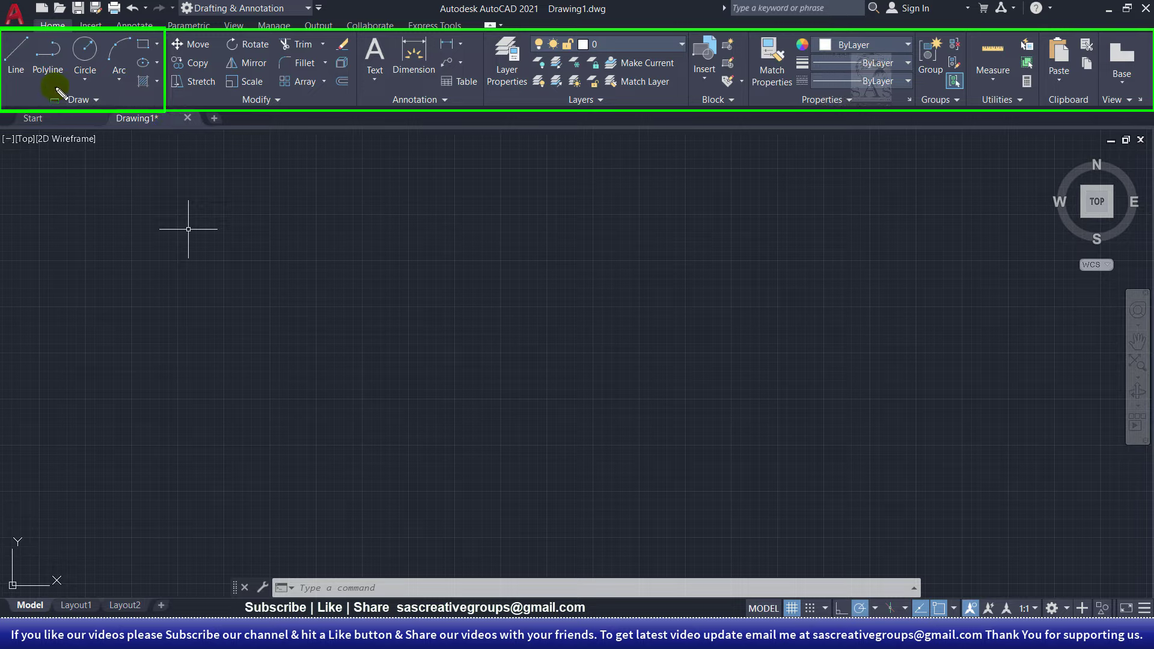
drag(56, 87, 113, 111)
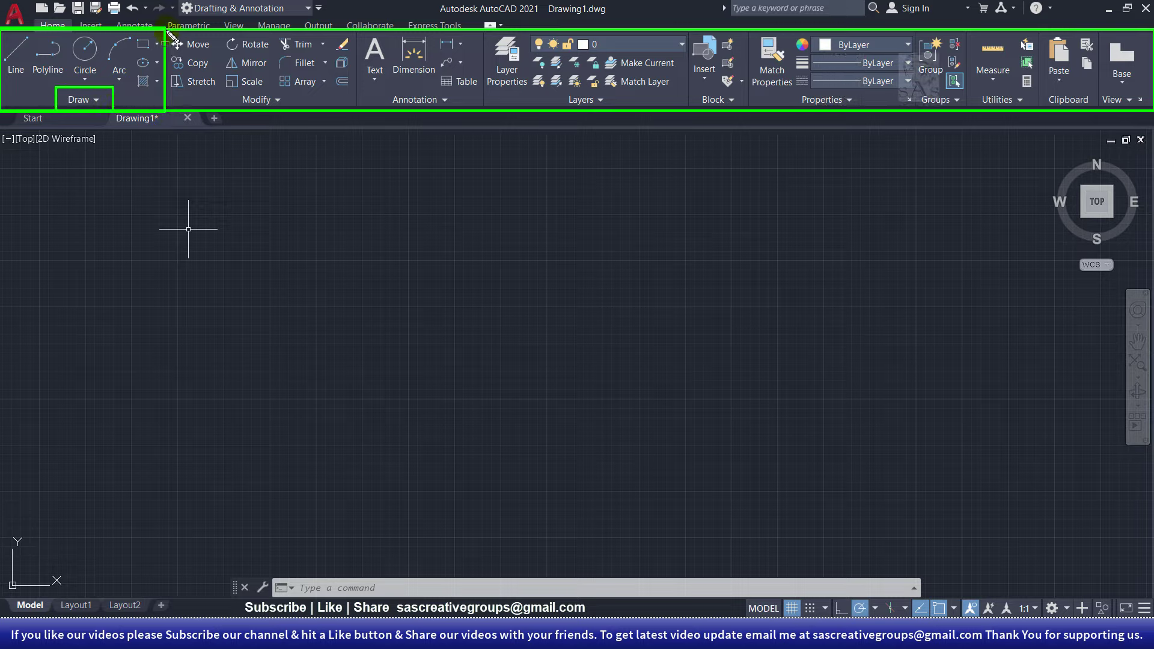
drag(168, 32, 362, 112)
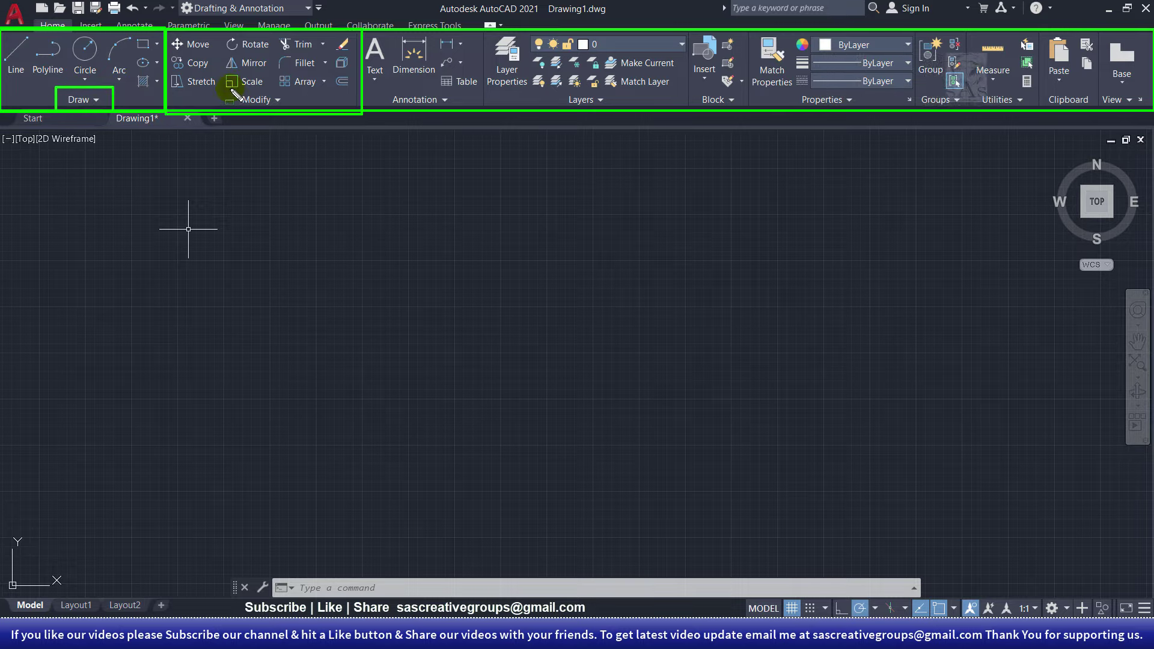
drag(232, 89, 298, 115)
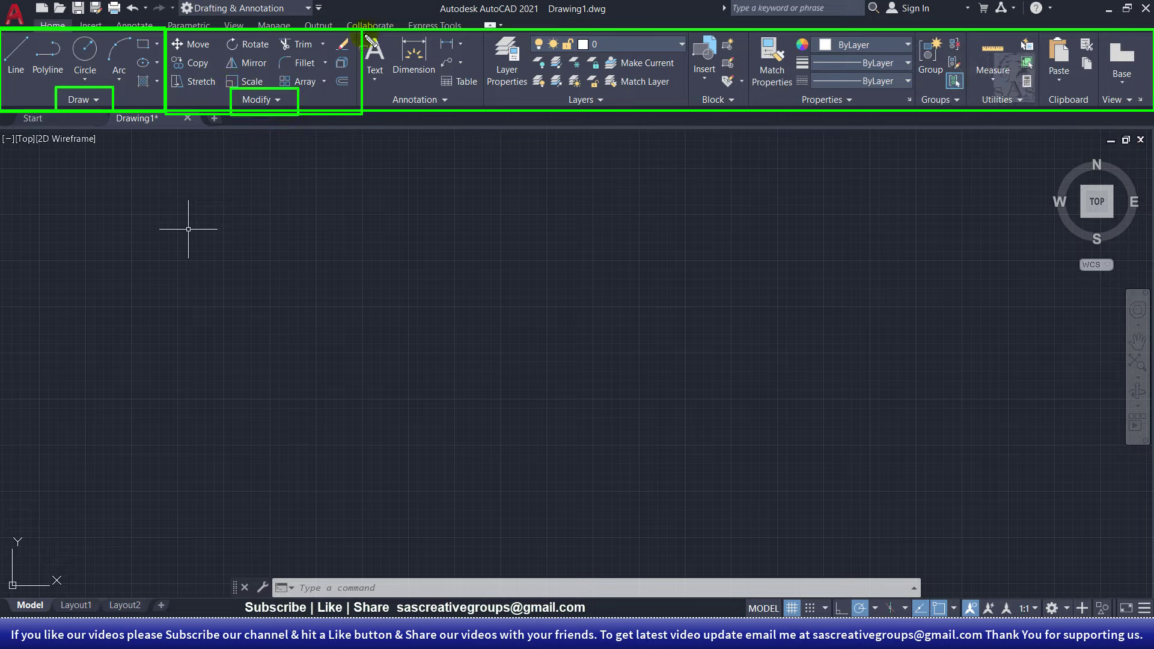
mouse_move(363, 32)
mouse_down()
mouse_move(466, 126)
mouse_move(480, 112)
mouse_up()
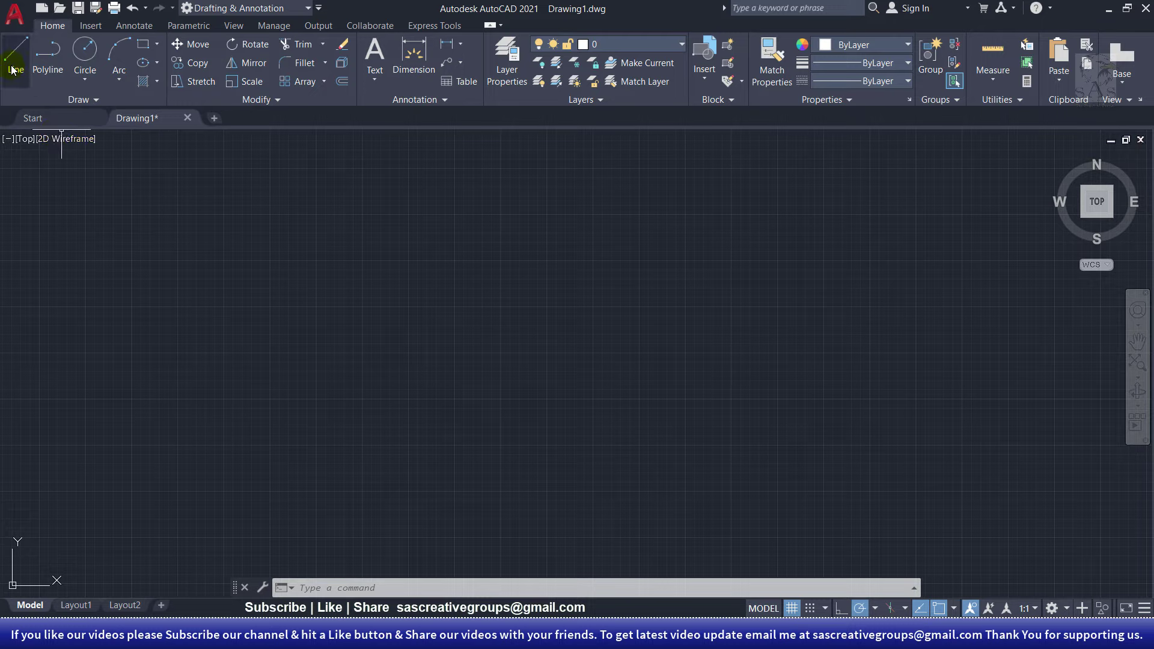
click(91, 25)
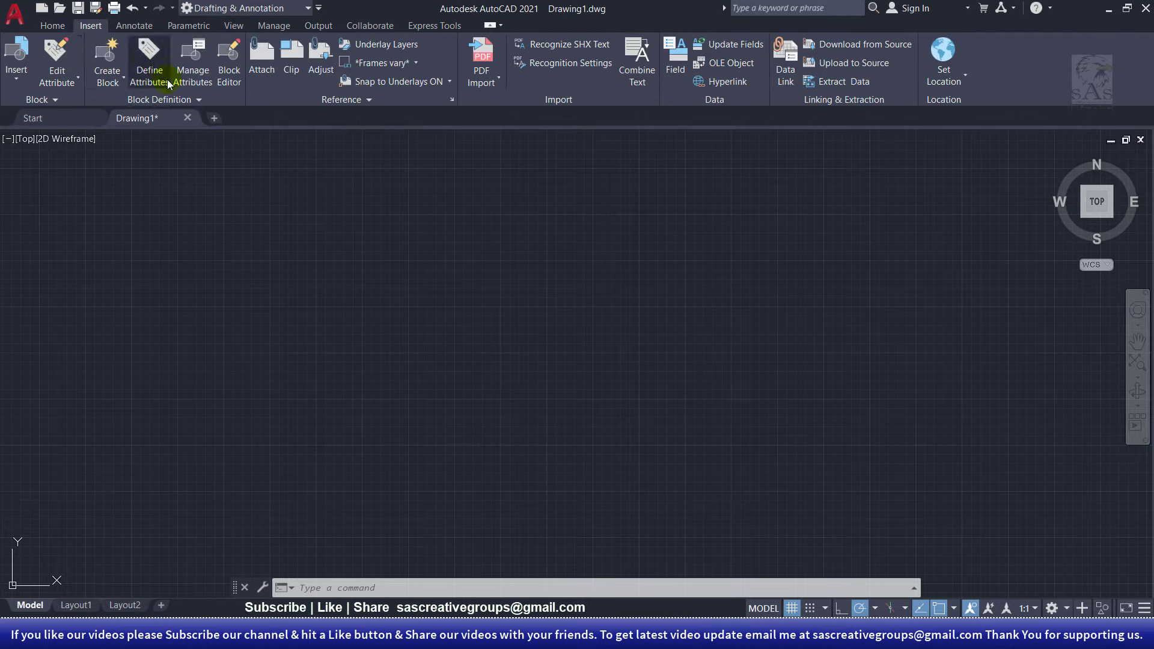
click(146, 29)
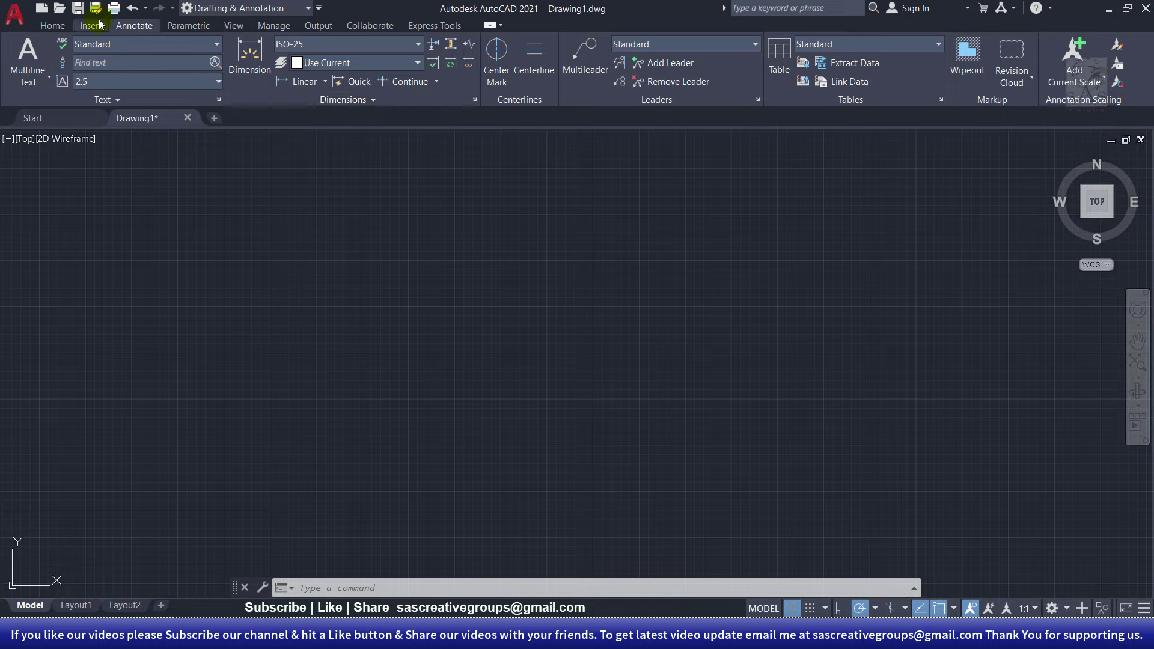
click(65, 28)
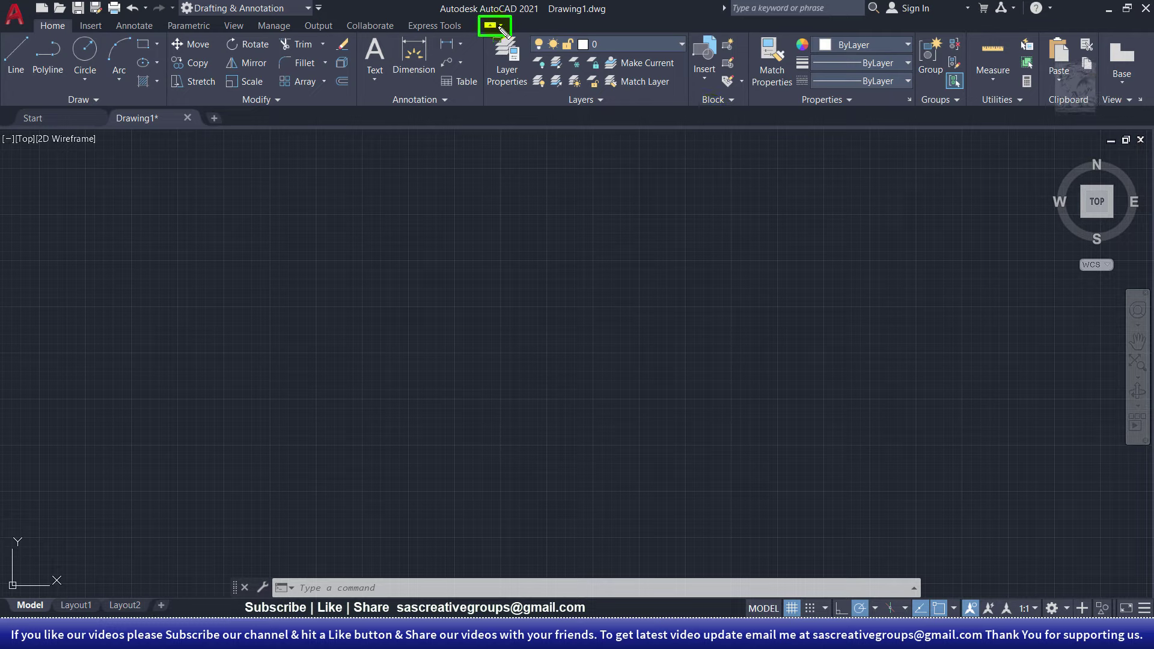
click(490, 26)
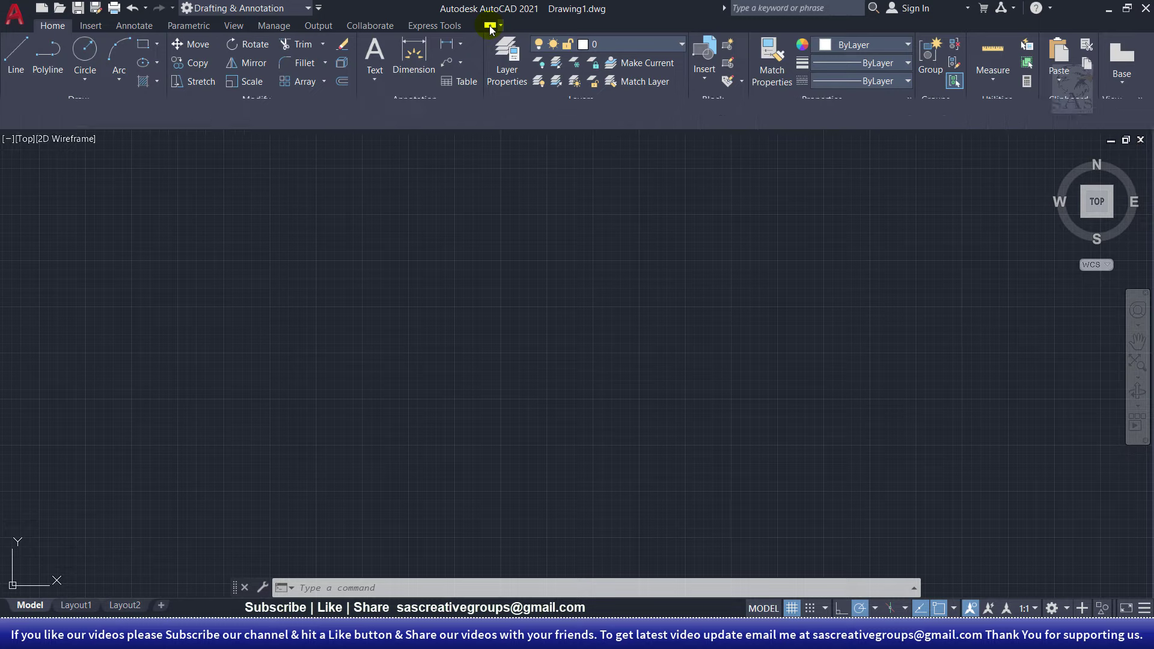
click(490, 26)
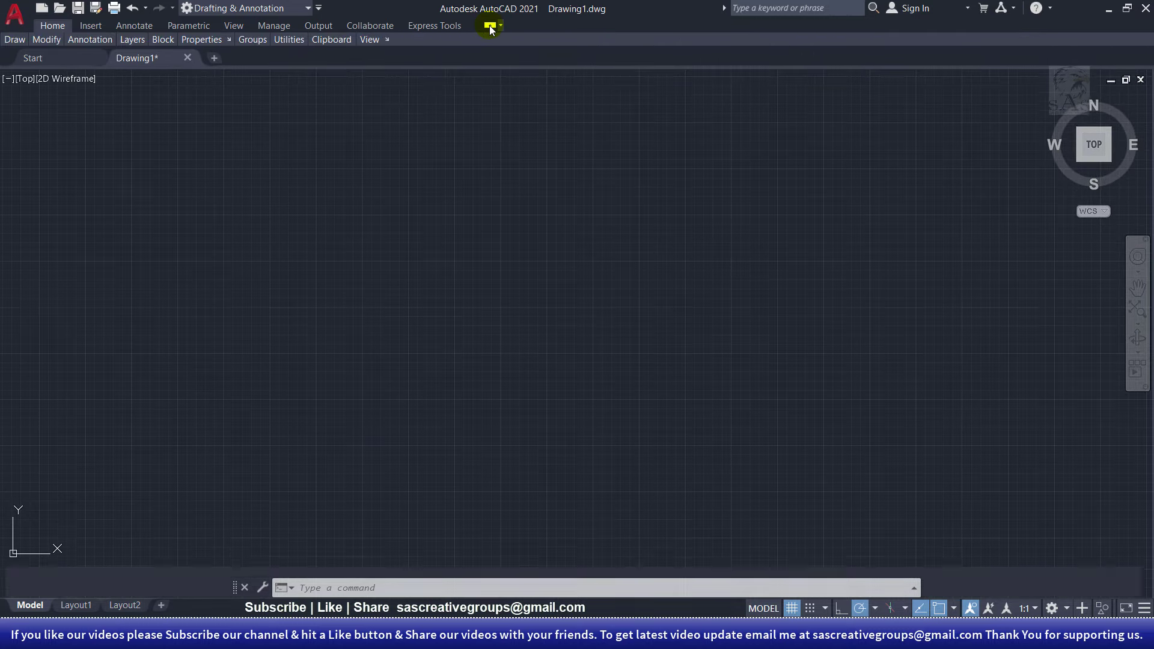
click(489, 26)
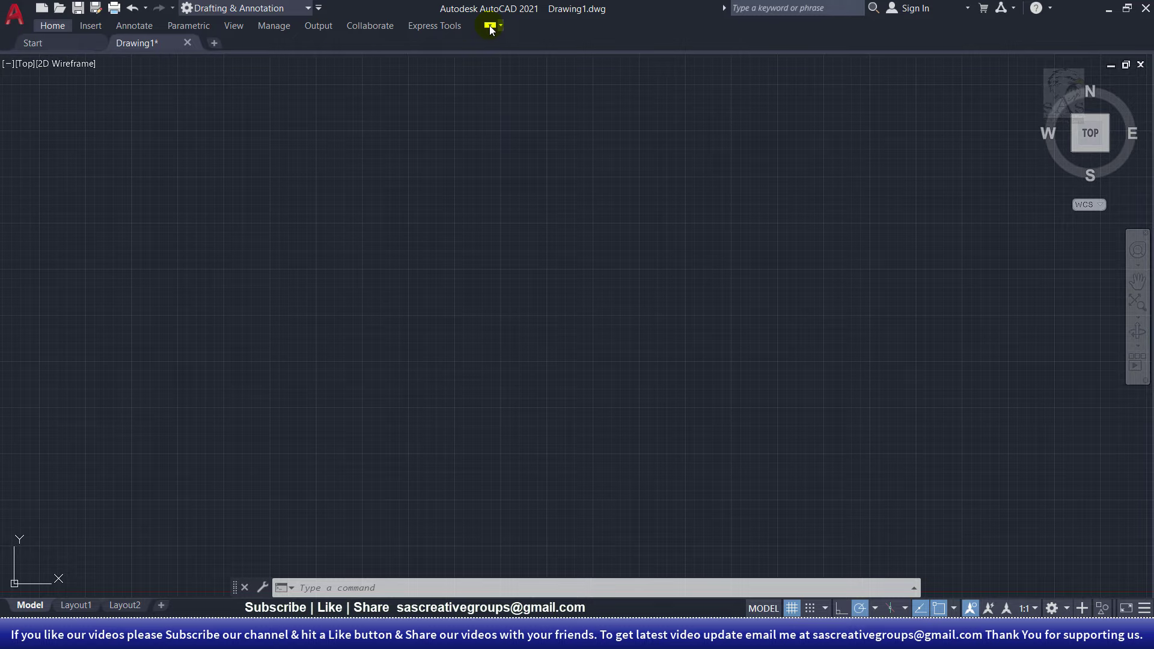
click(490, 25)
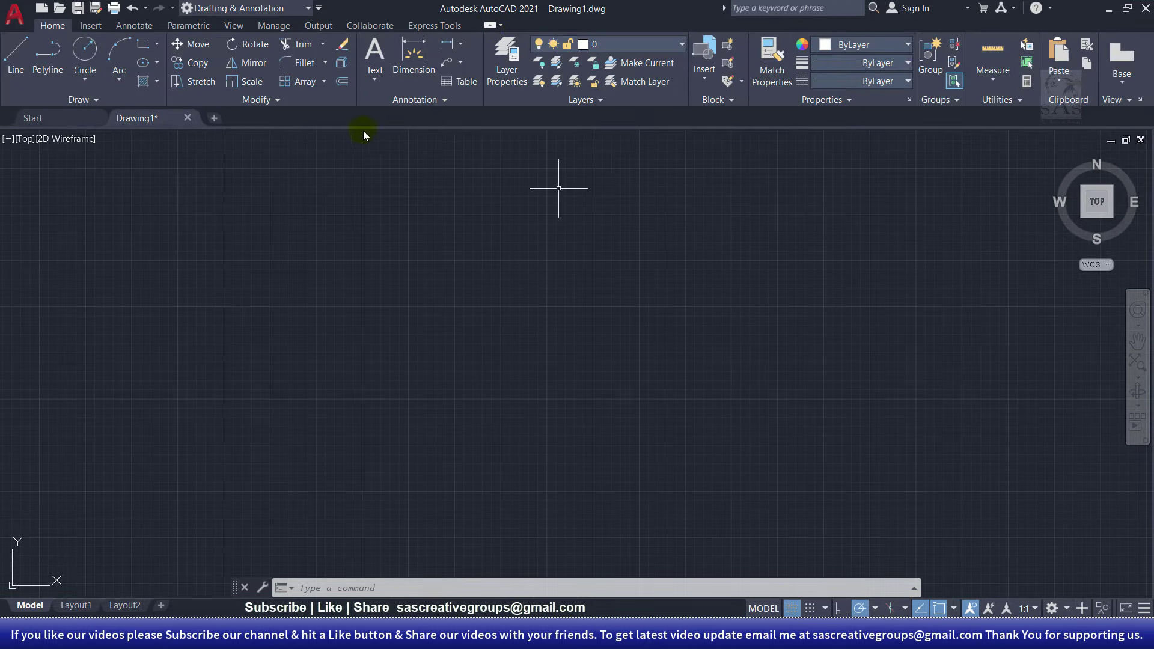
drag(644, 5, 661, 24)
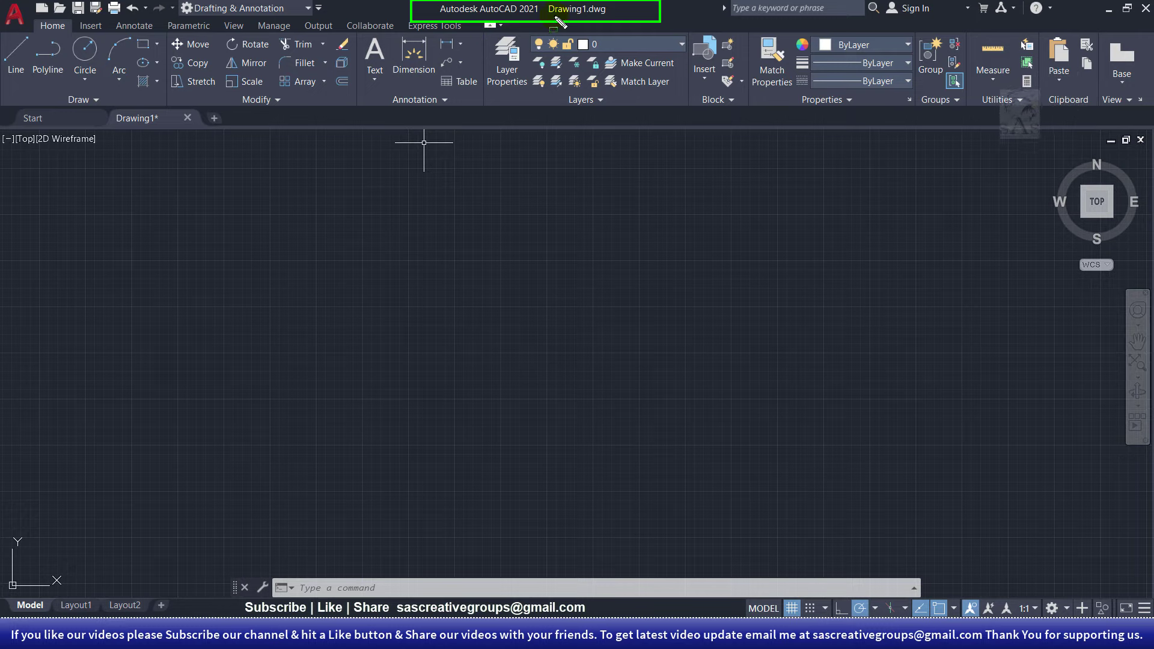
mouse_move(594, 1)
mouse_down()
mouse_move(594, 23)
mouse_move(543, 23)
mouse_up()
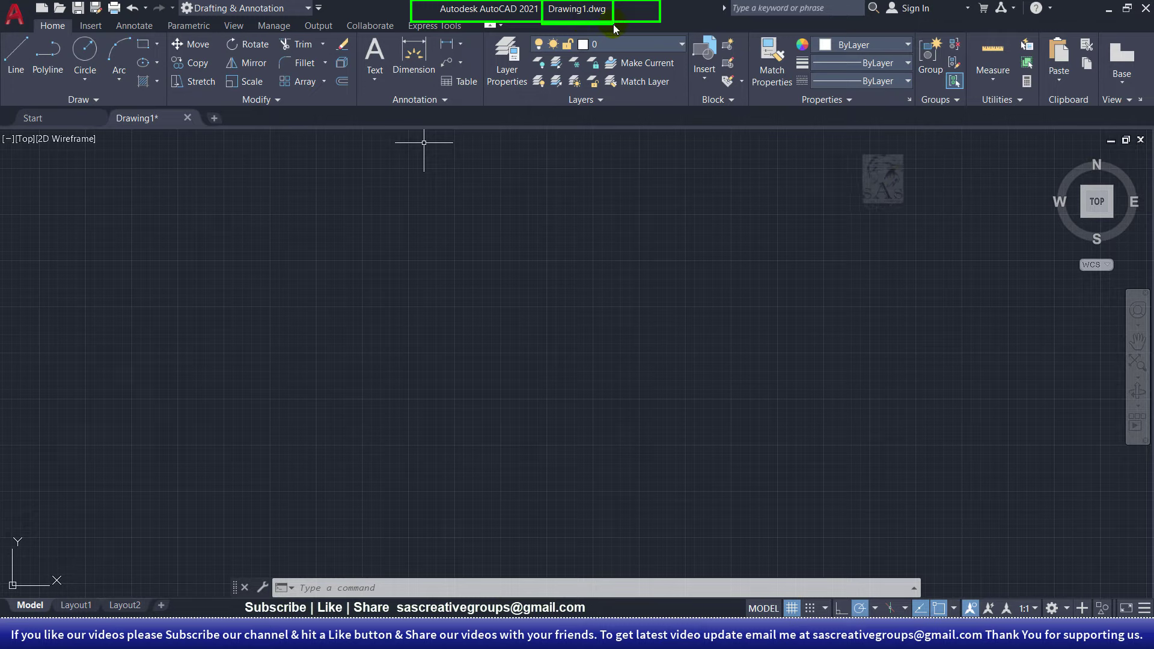
key(Escape)
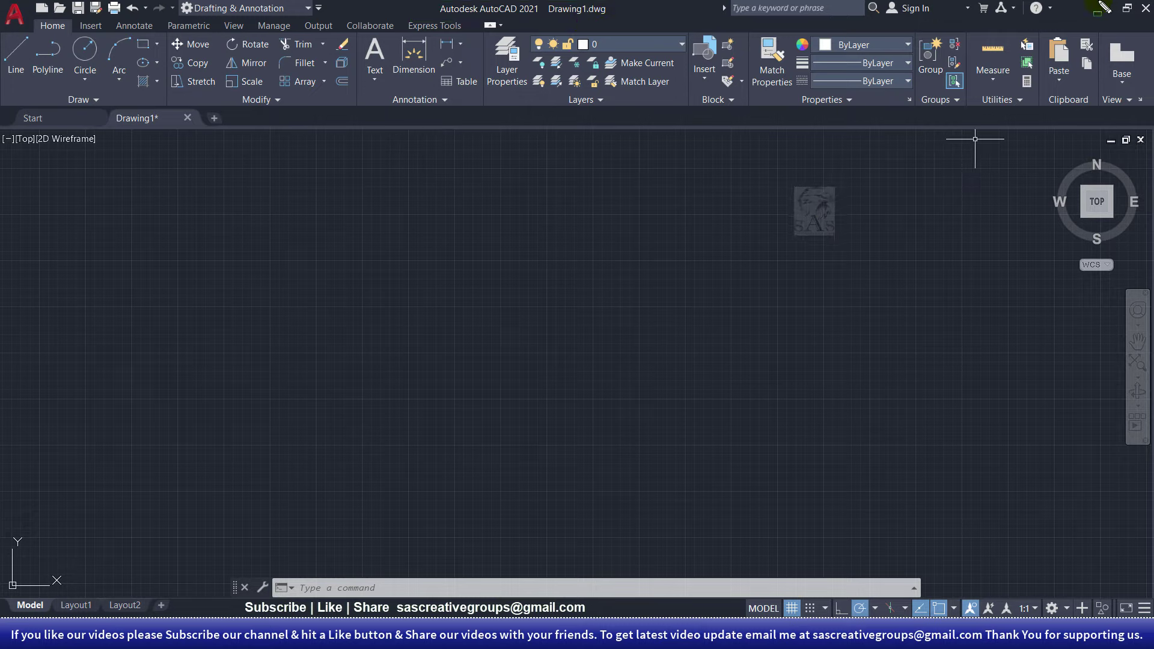
drag(1084, 1, 1152, 28)
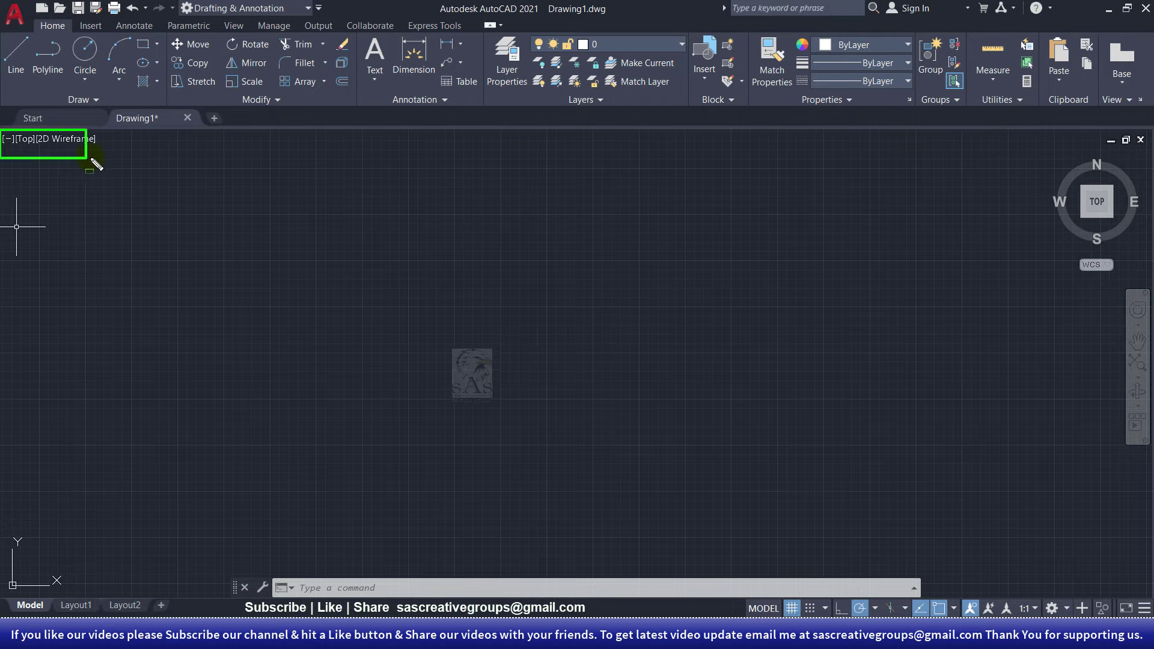
click(9, 139)
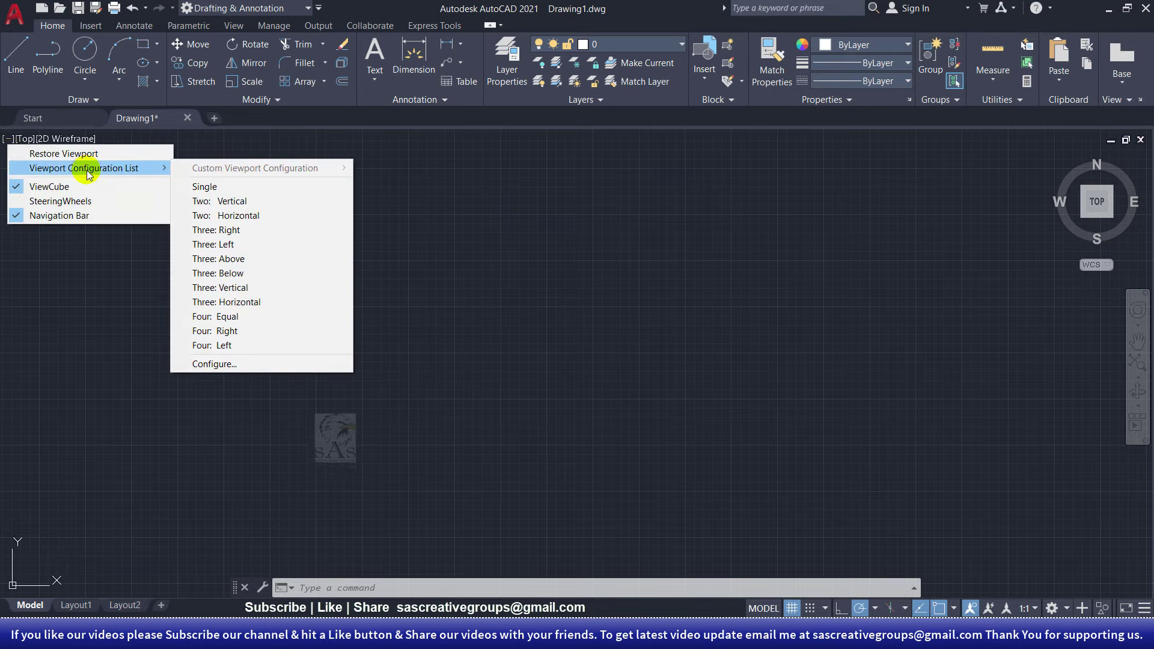
mouse_move(84, 168)
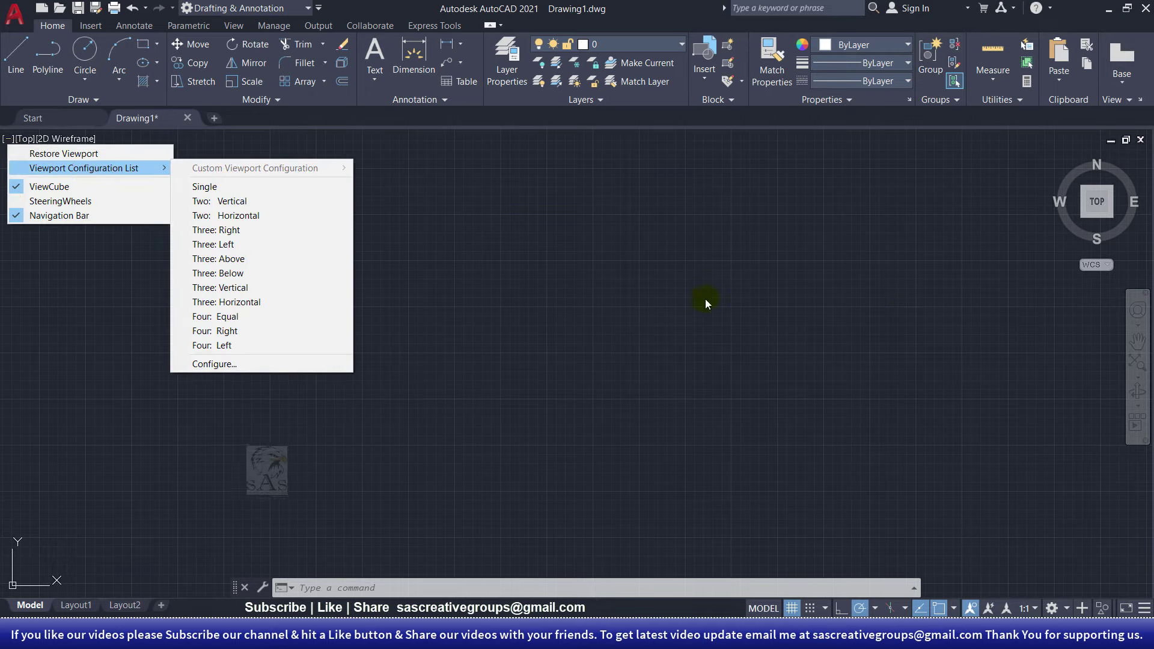
click(745, 277)
click(174, 221)
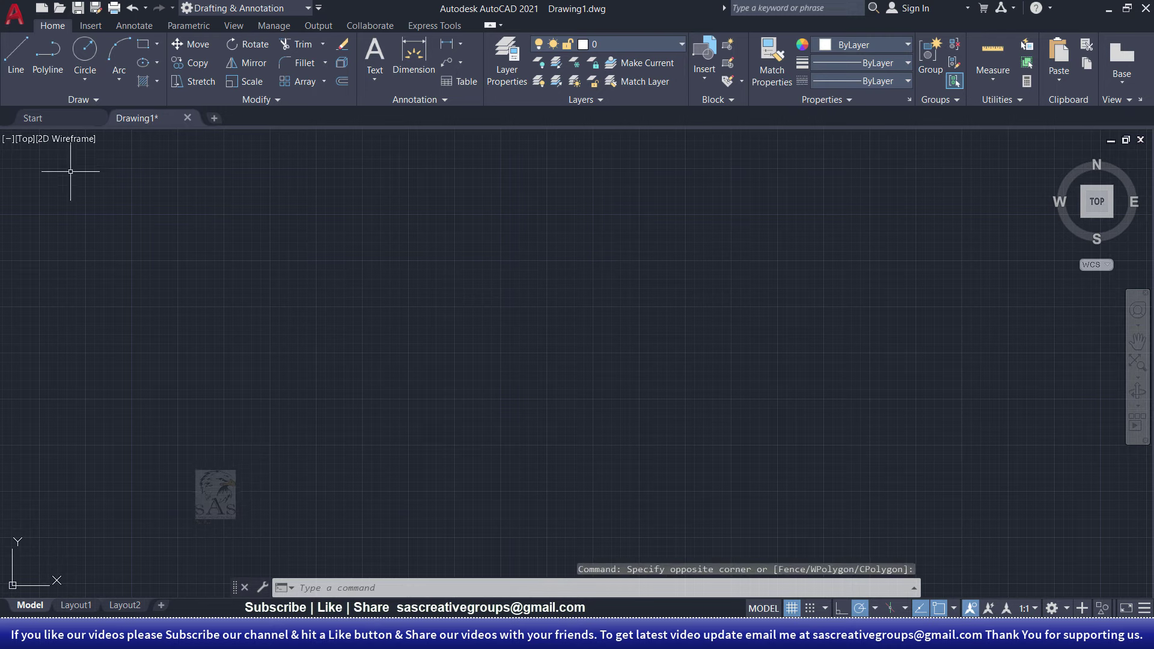
click(9, 139)
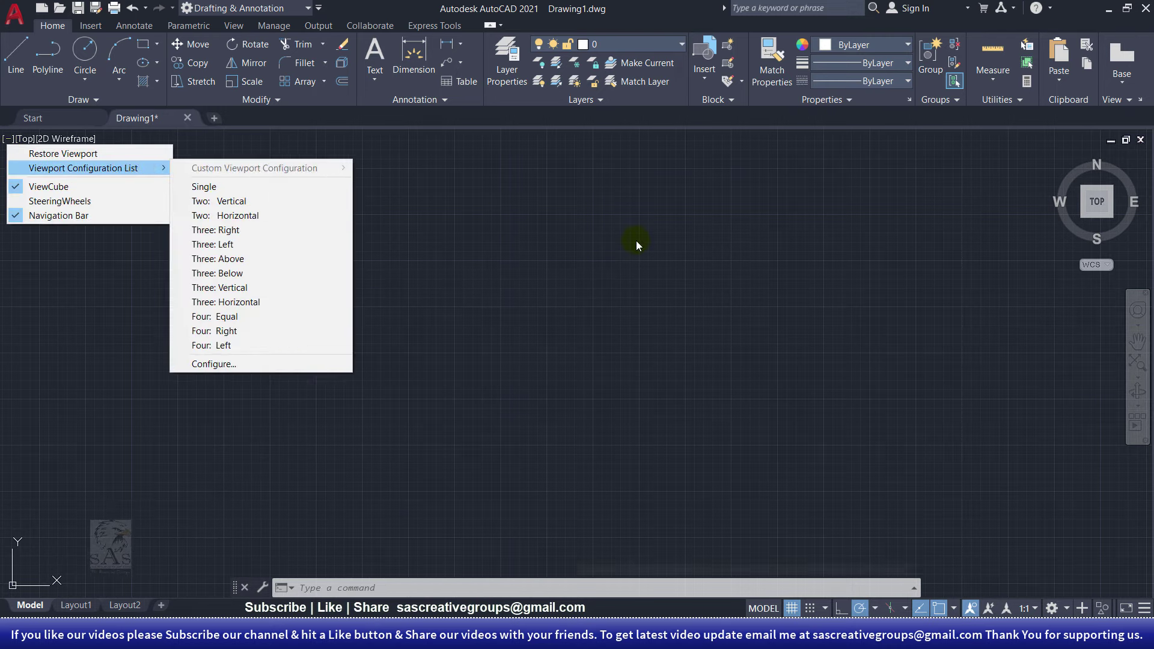
mouse_move(83, 168)
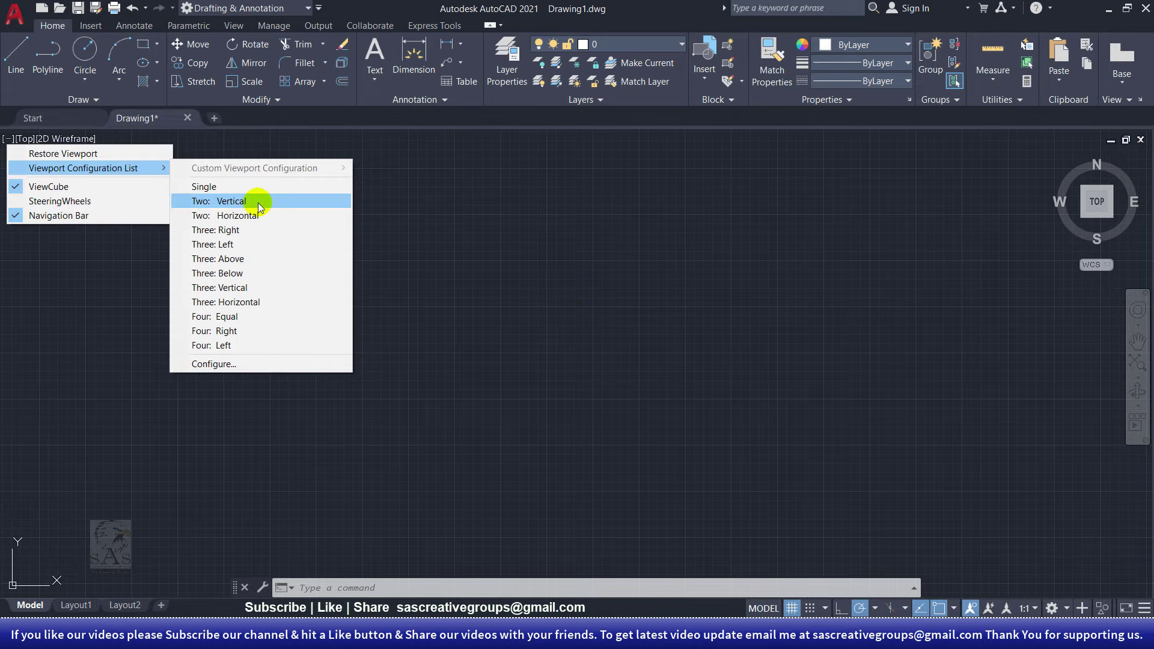
click(260, 207)
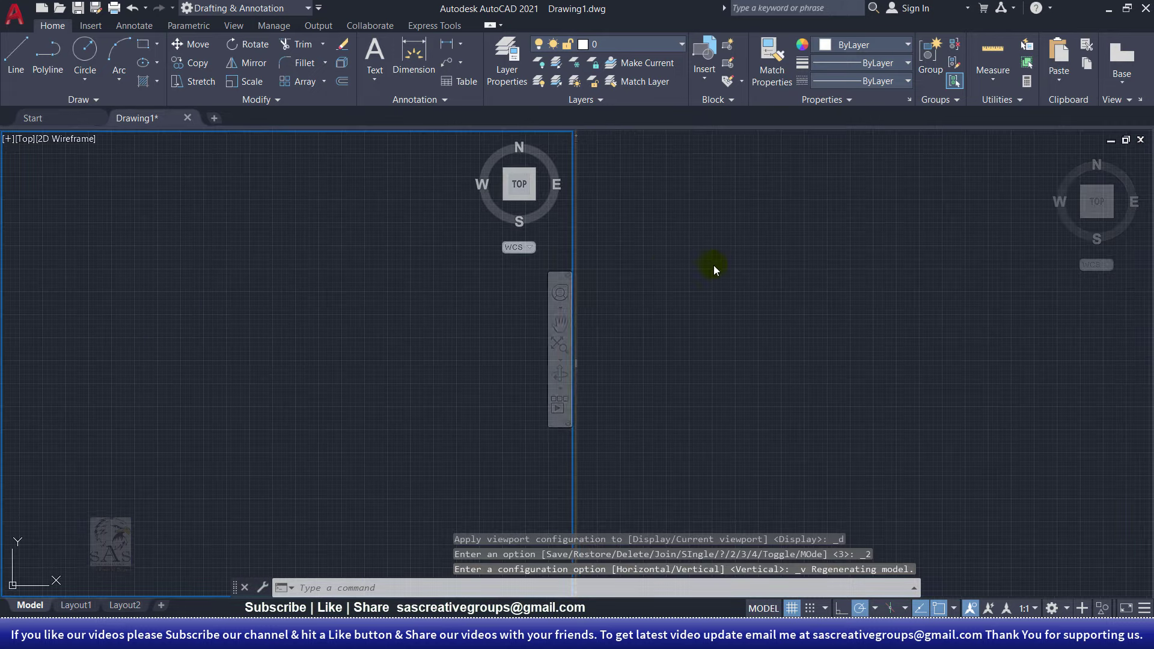
click(10, 140)
mouse_move(86, 168)
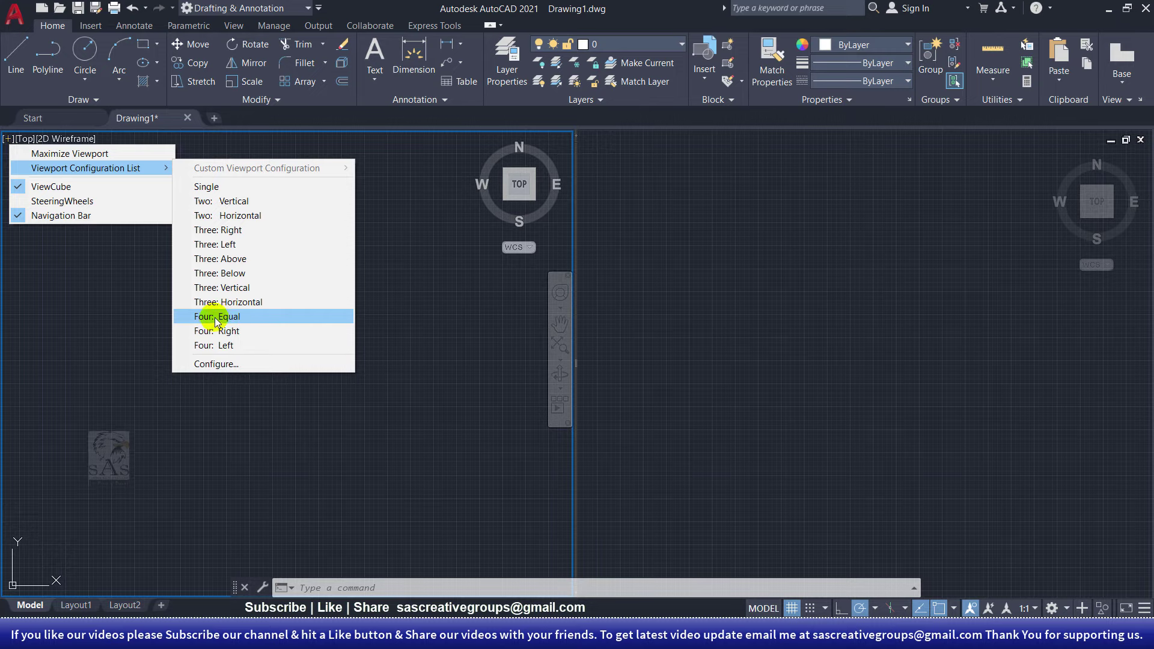
click(267, 324)
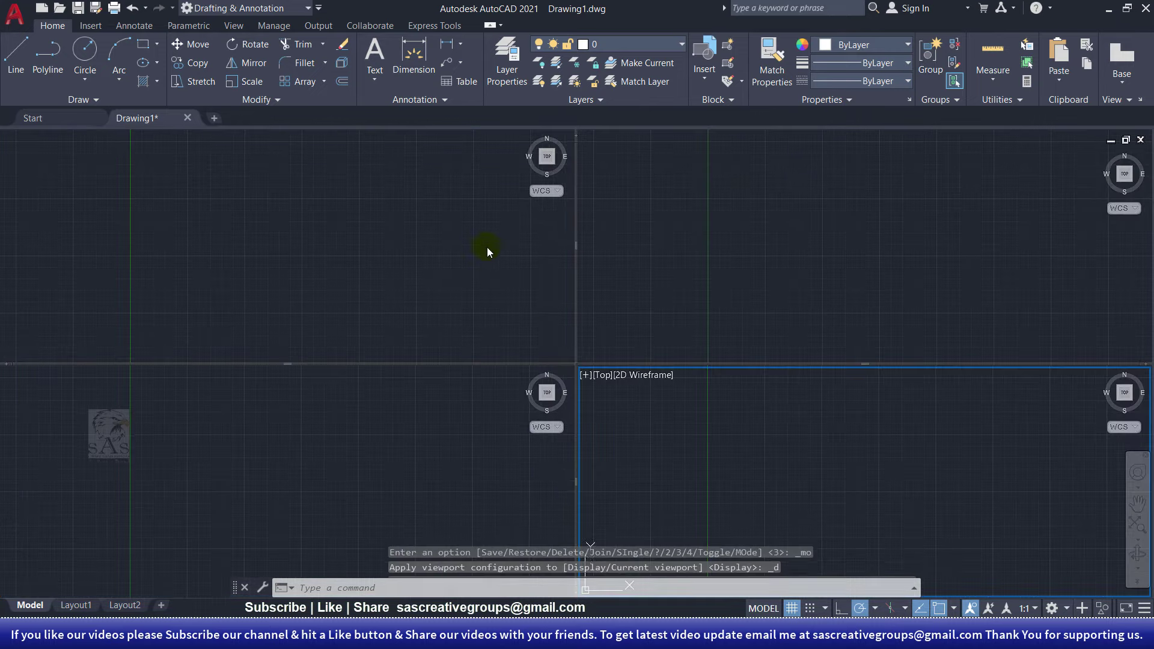
click(391, 428)
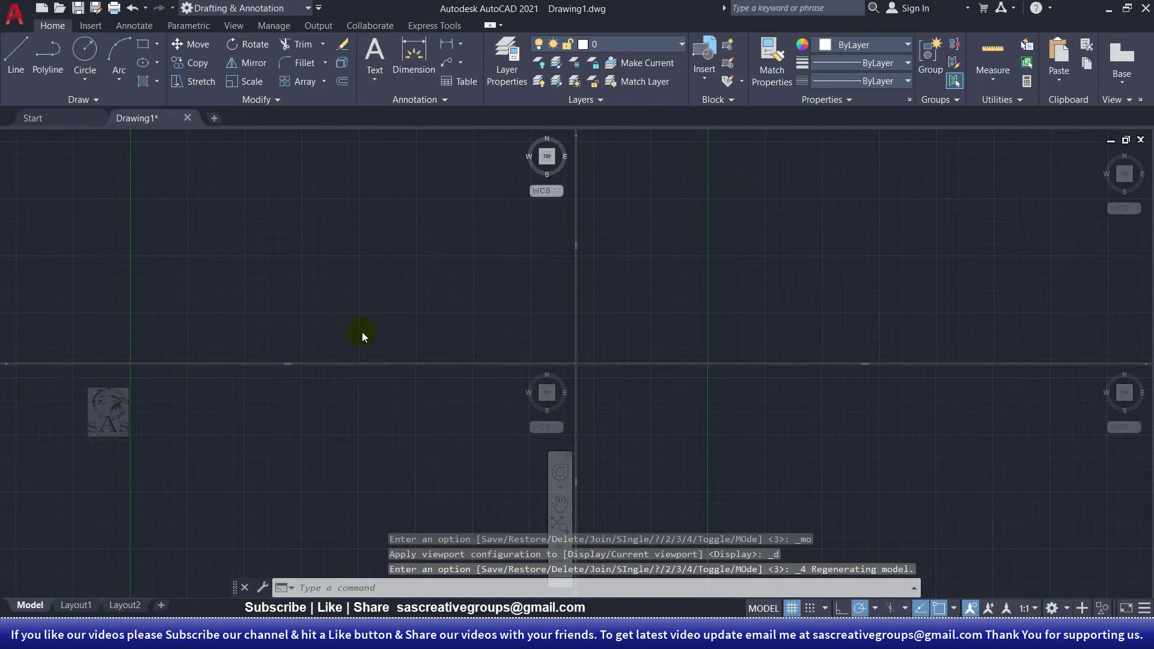
click(9, 139)
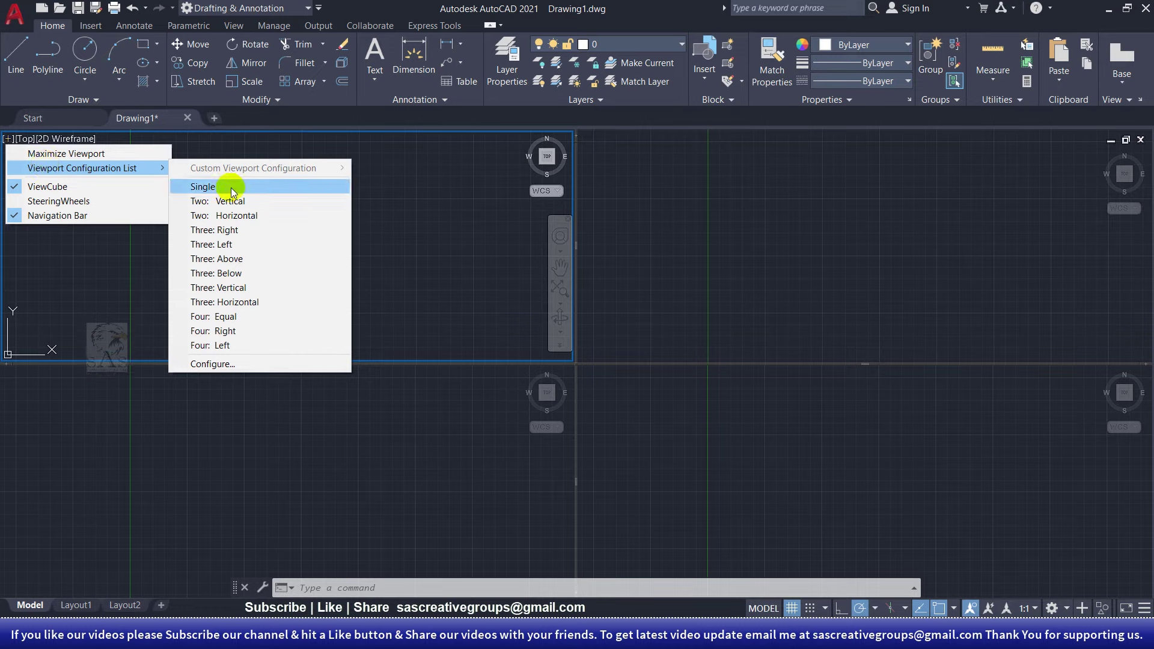
click(207, 187)
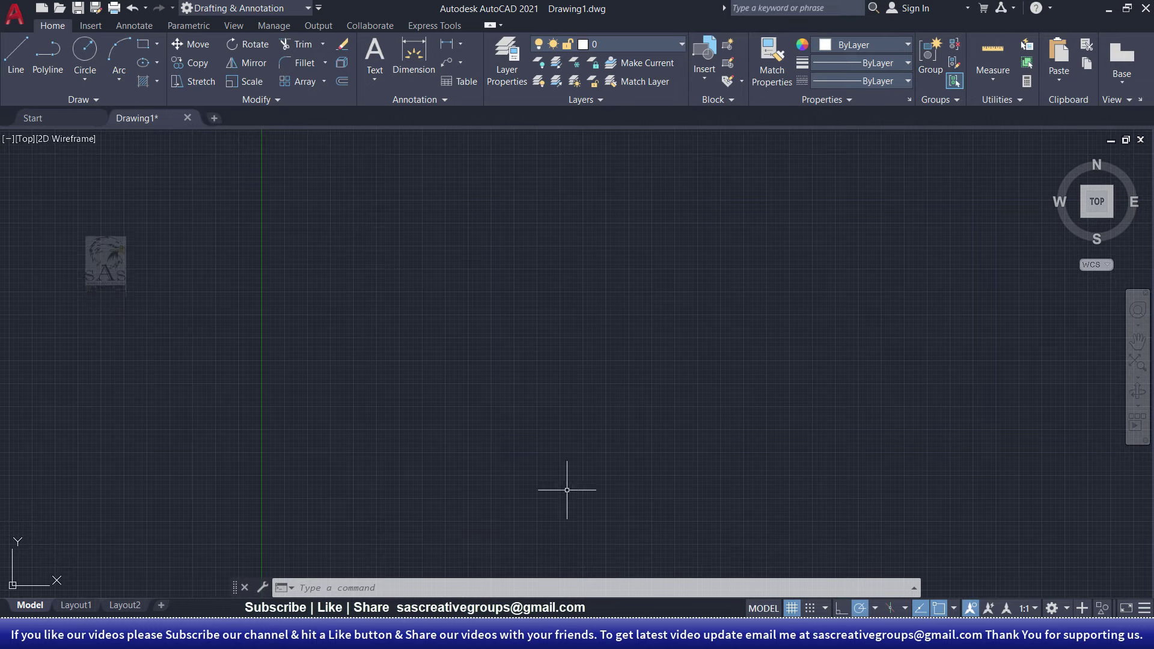
click(8, 139)
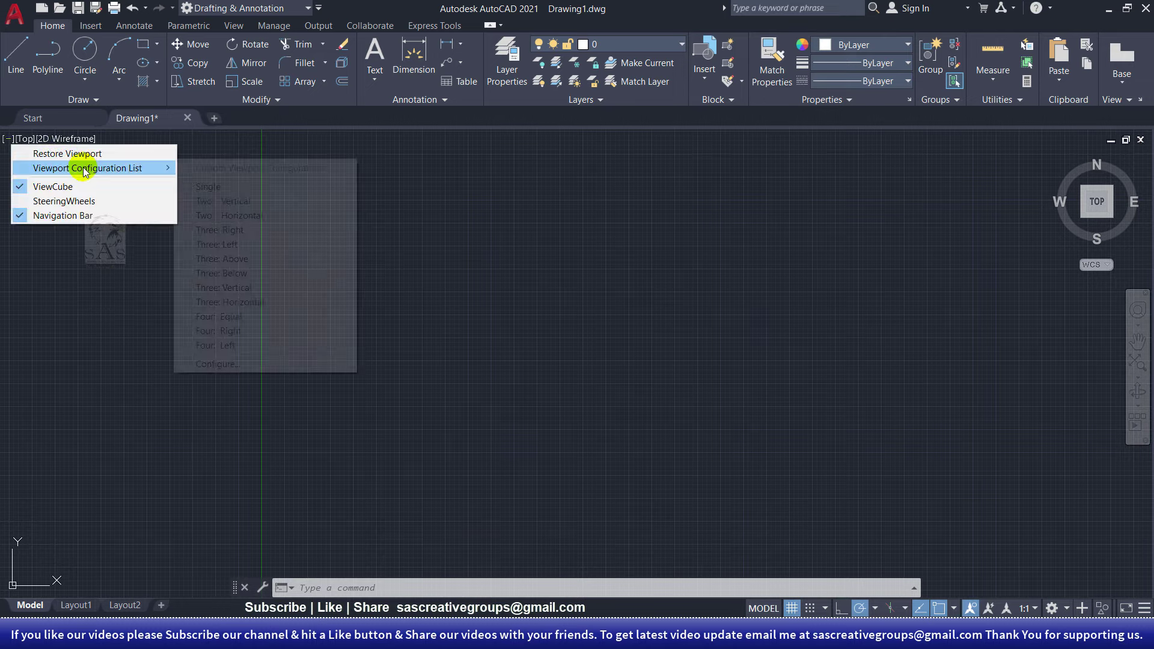
click(149, 386)
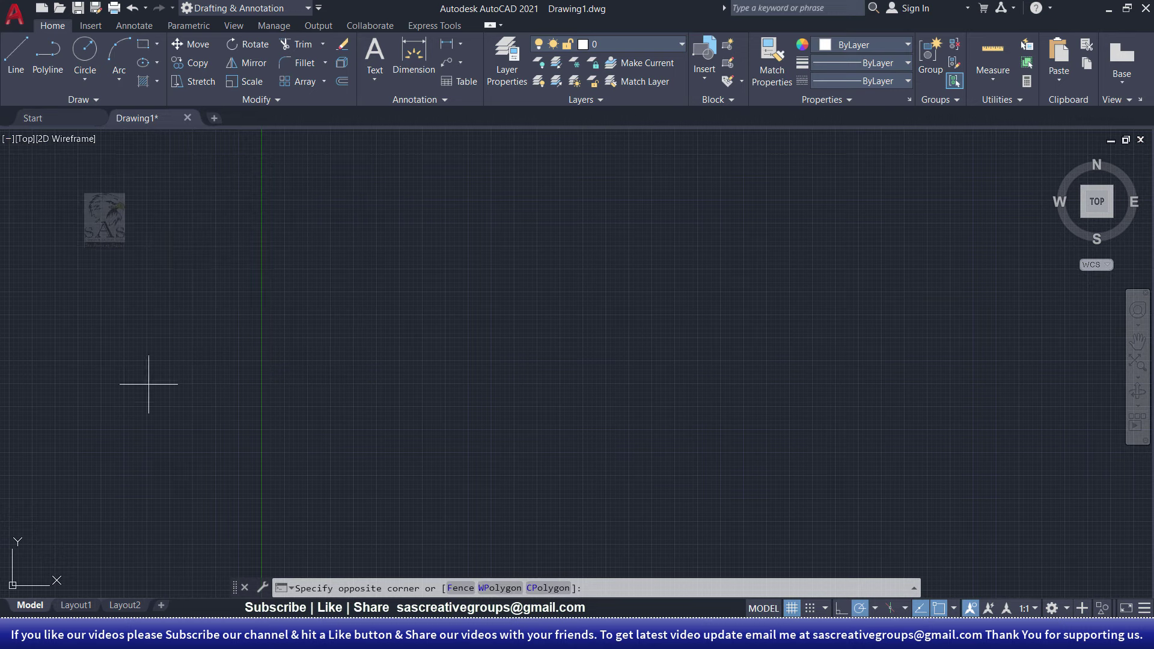
click(25, 139)
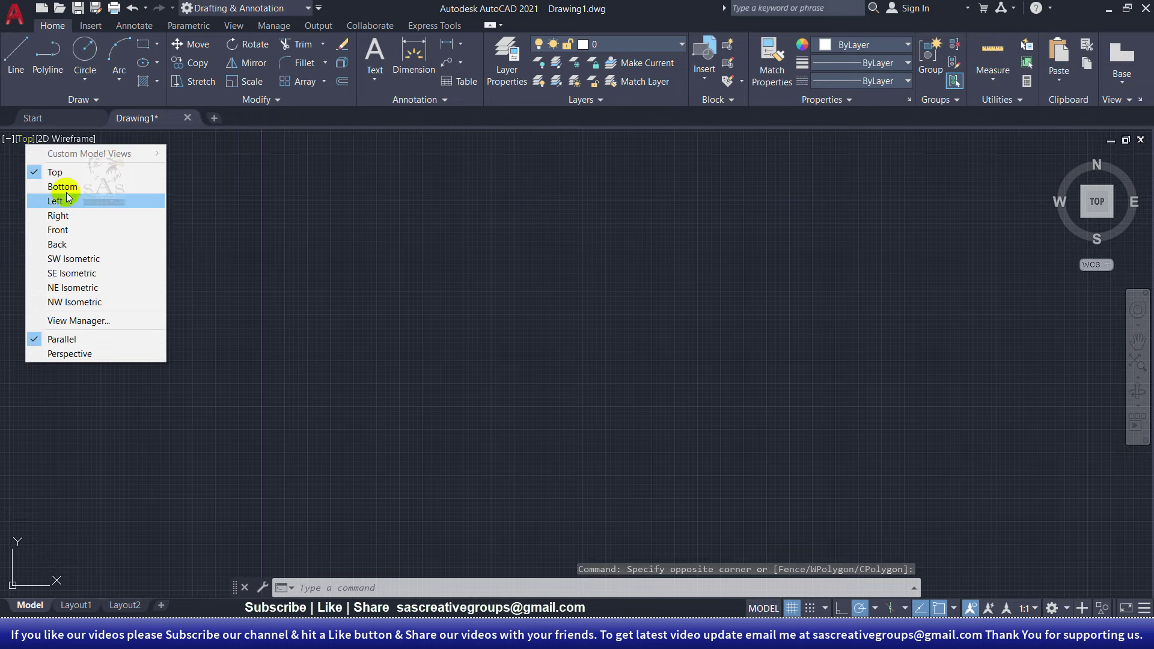
click(404, 258)
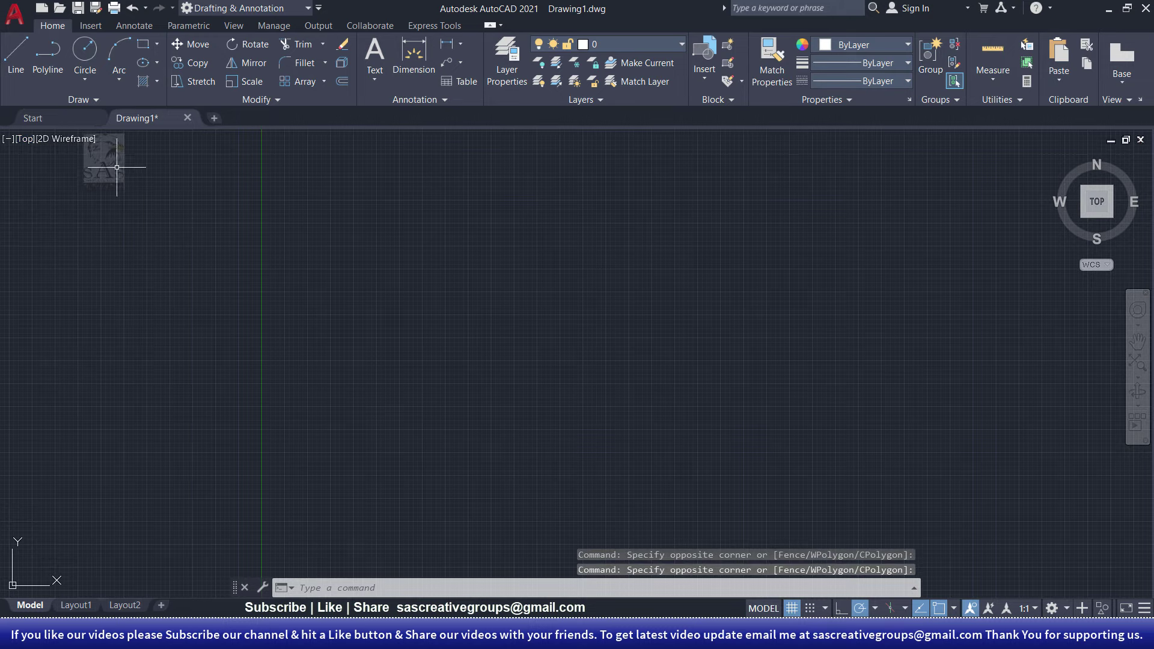
click(73, 139)
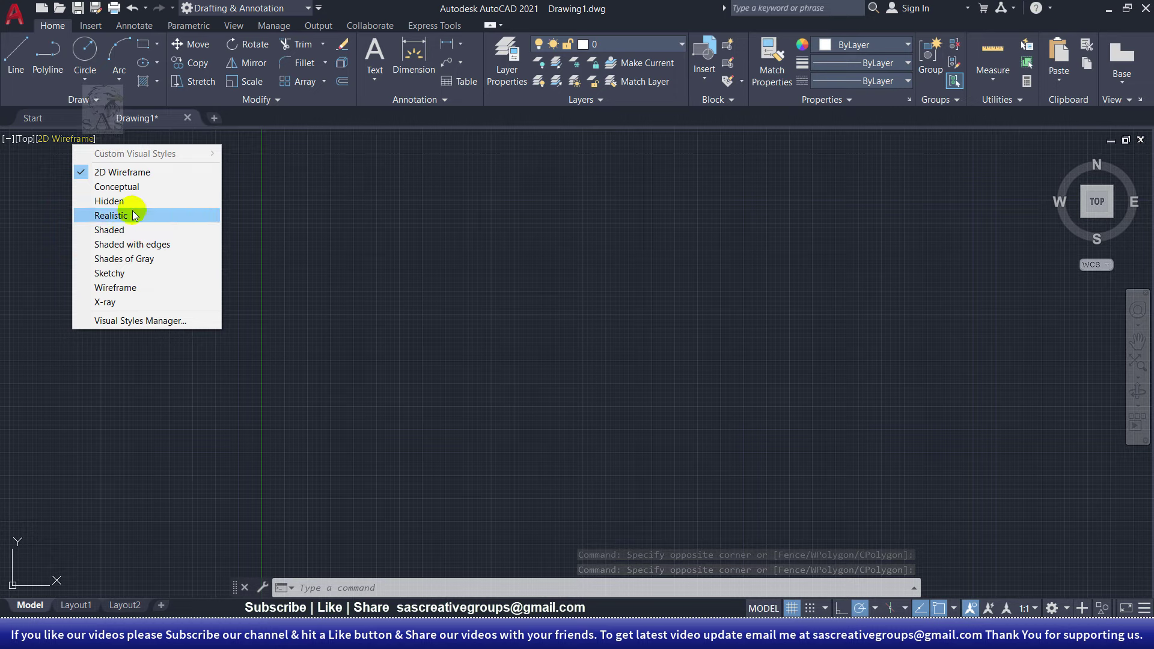
click(424, 210)
click(332, 239)
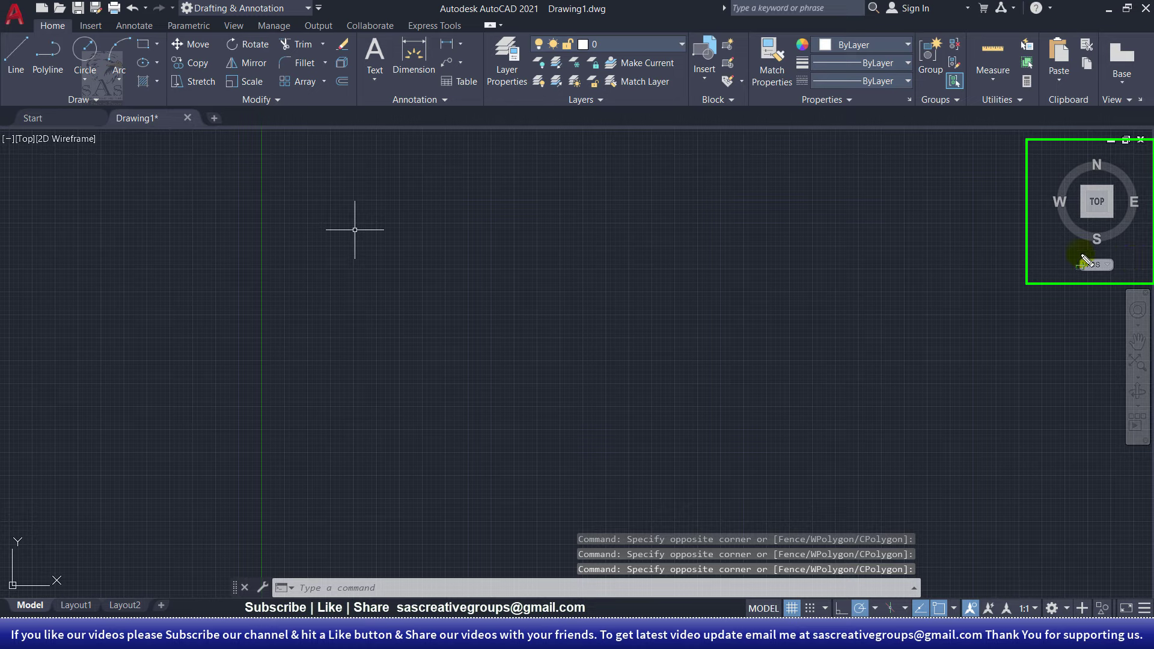
mouse_move(1098, 213)
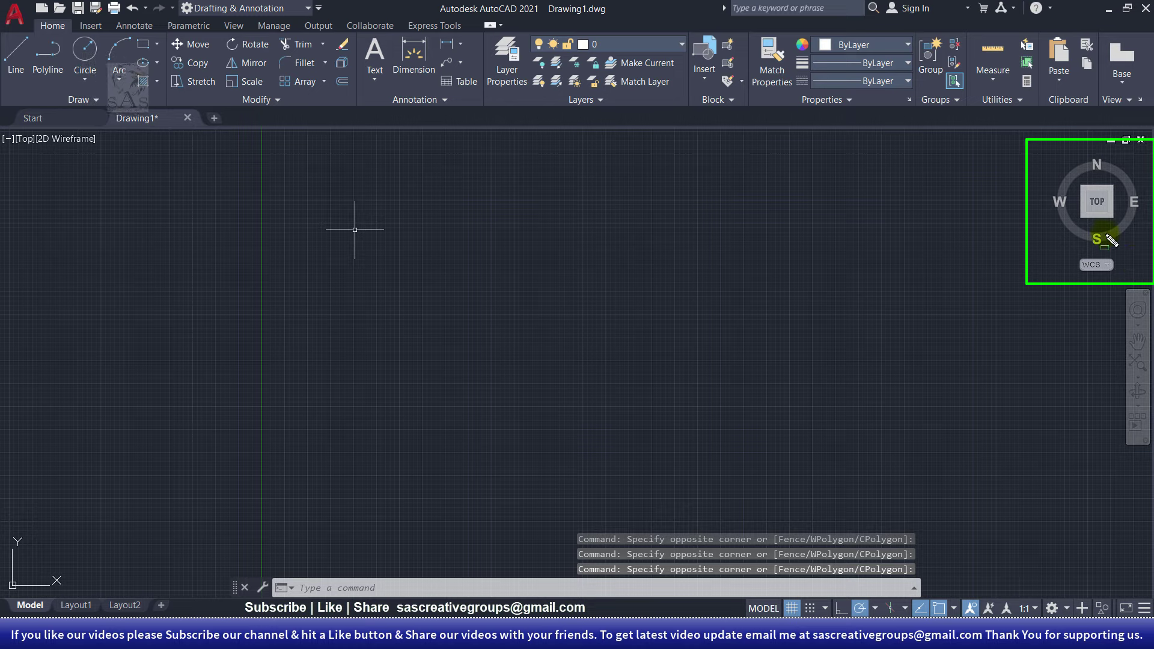
click(1111, 207)
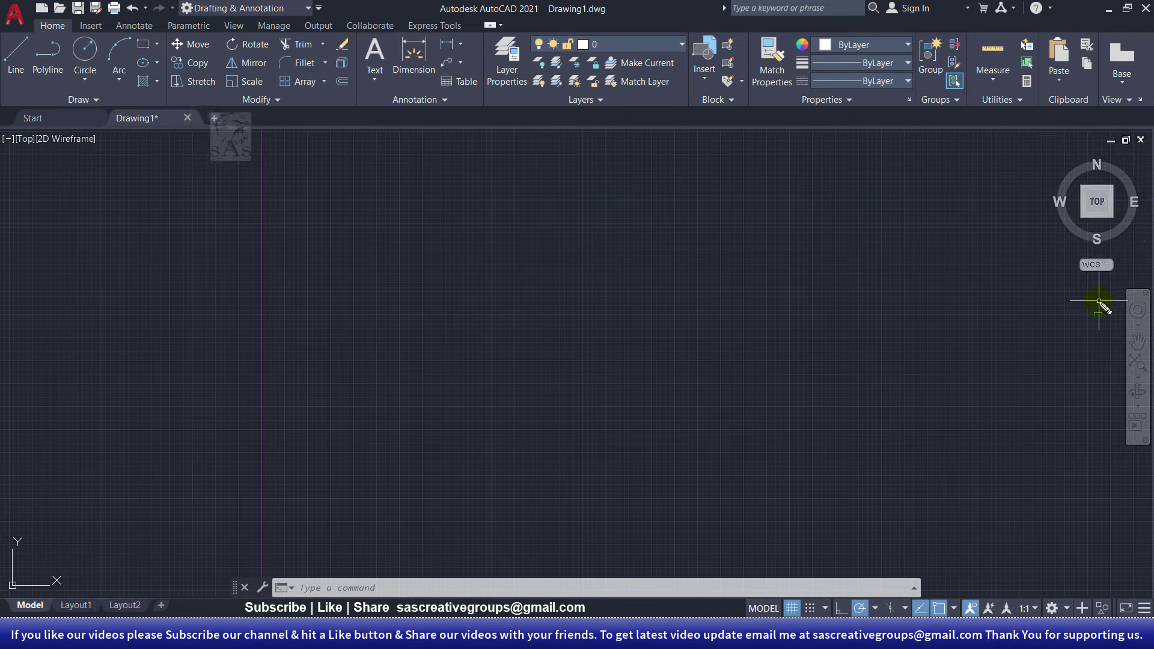
click(1150, 416)
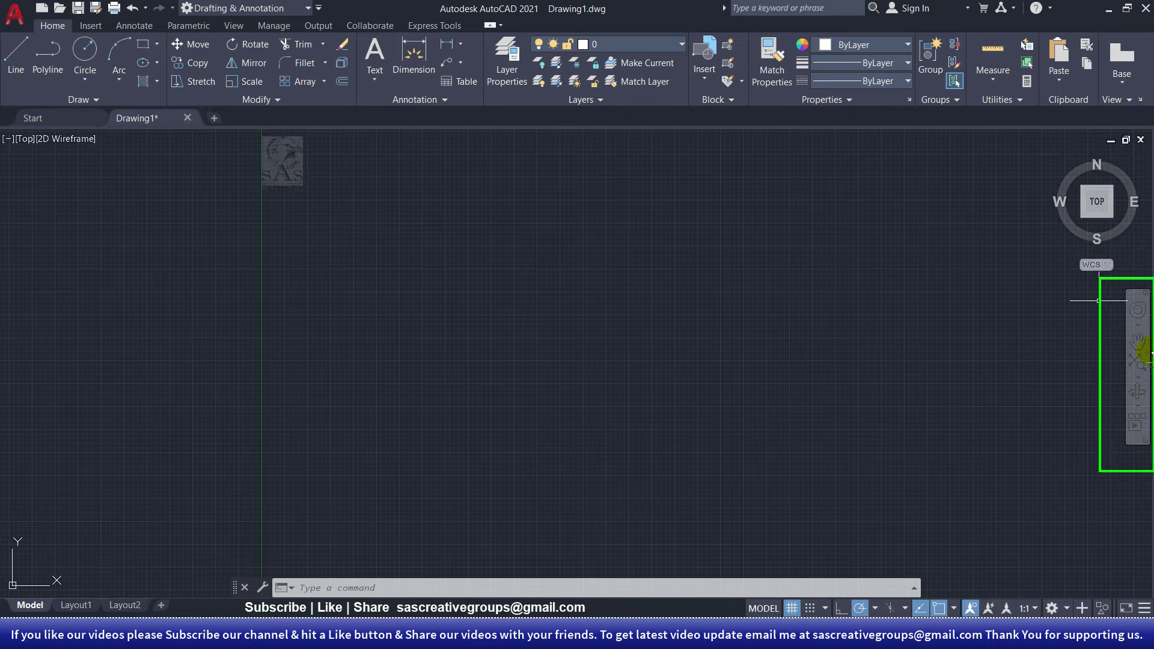
click(1082, 352)
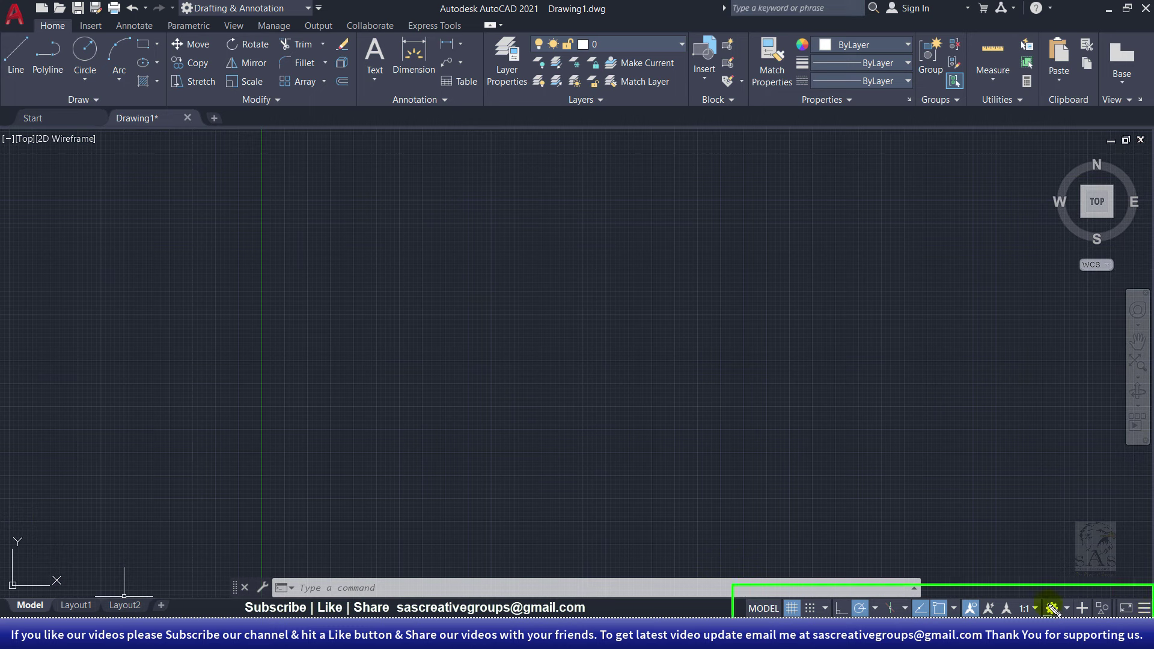
Switch on Object Snap Tracking in the status bar.
click(923, 610)
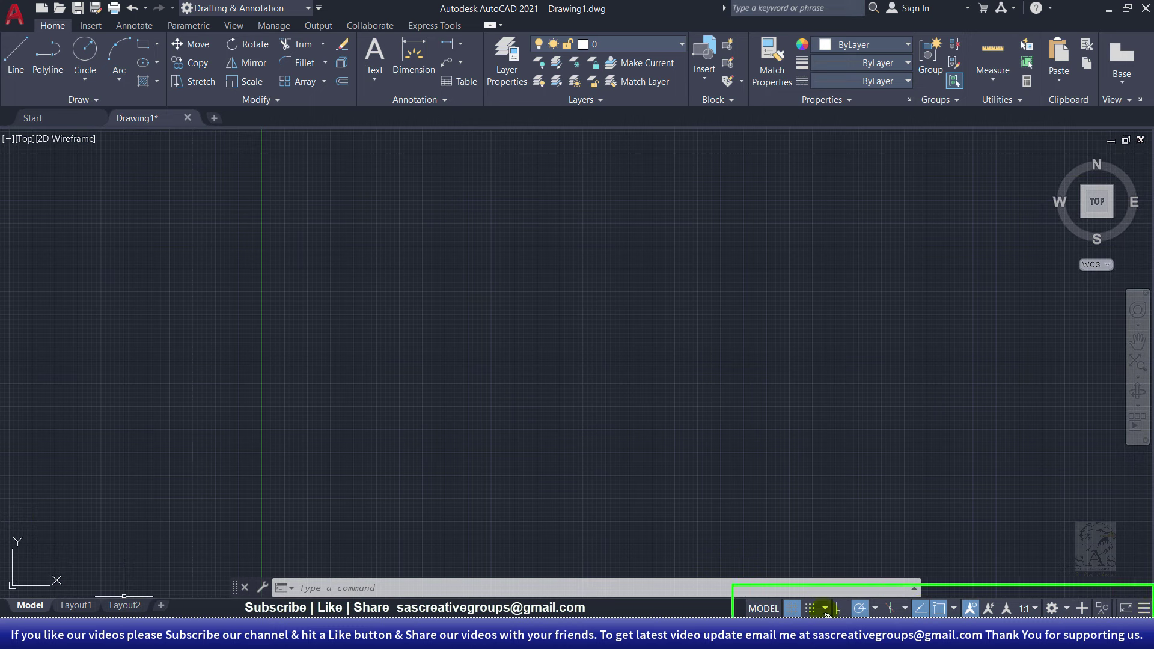